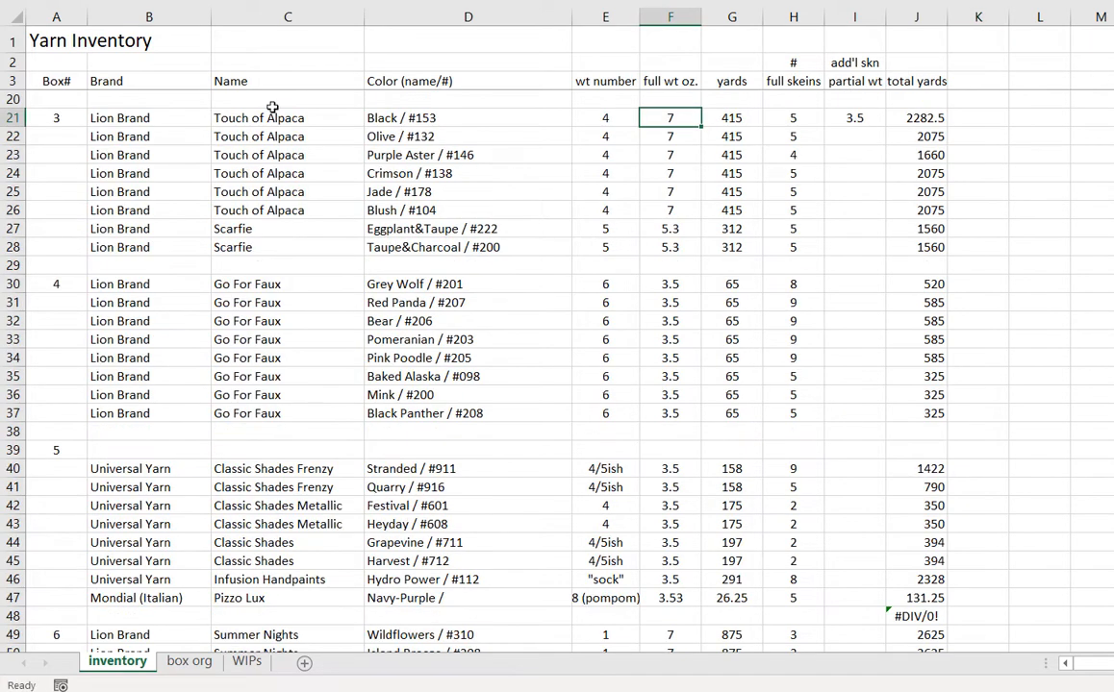
Examine the Touch of Alpaca Black row and the total yards of the other Touch of Alpaca colors in box 3
left_click(12, 117)
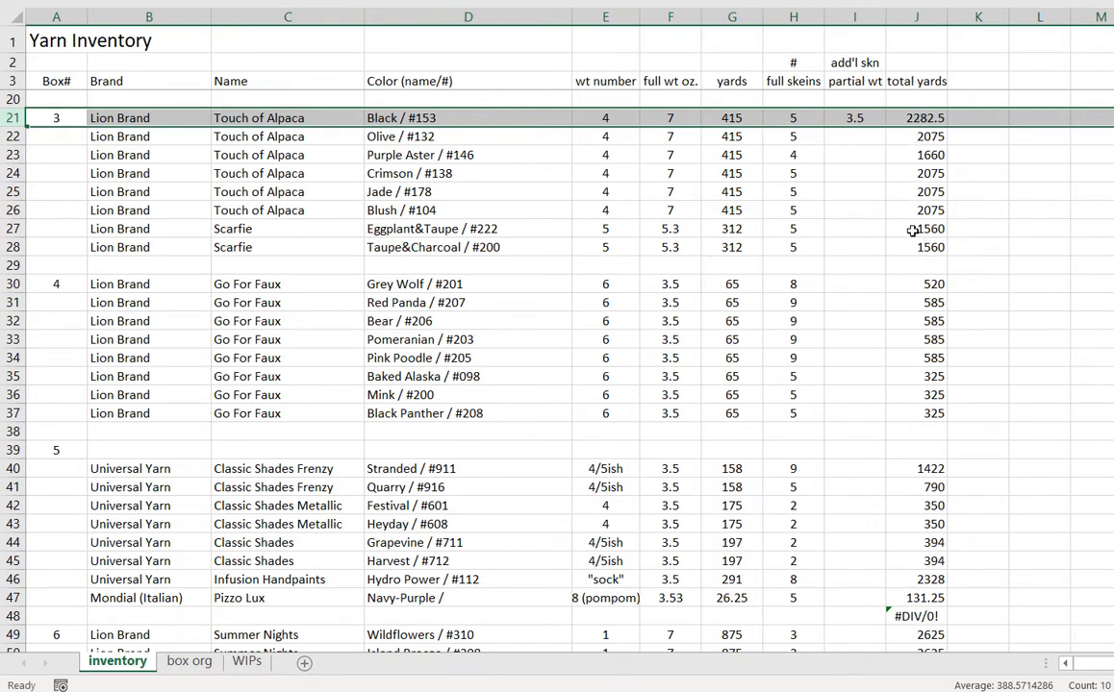
left_click(902, 154)
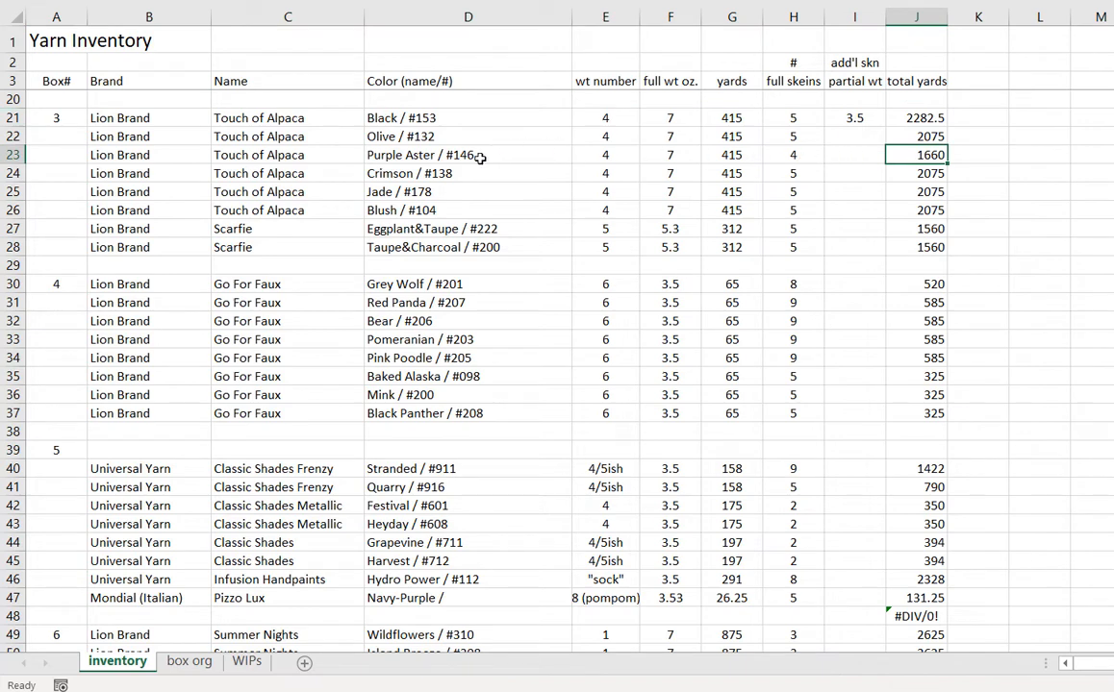
left_click(904, 173)
left_click(905, 190)
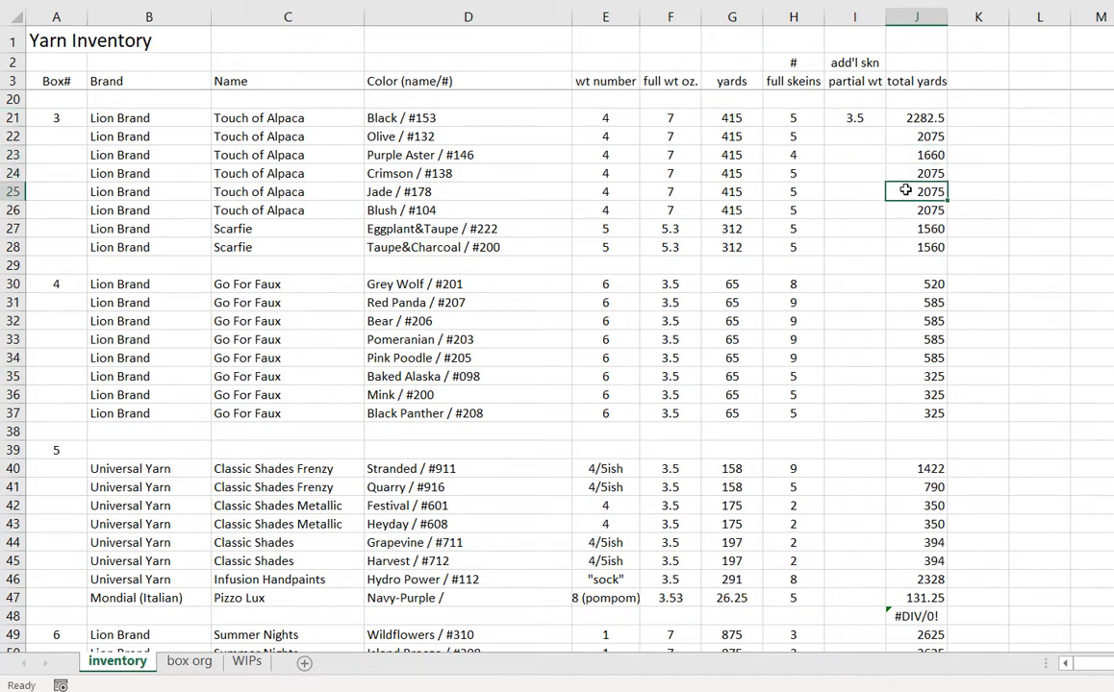
left_click(905, 210)
left_click(906, 137)
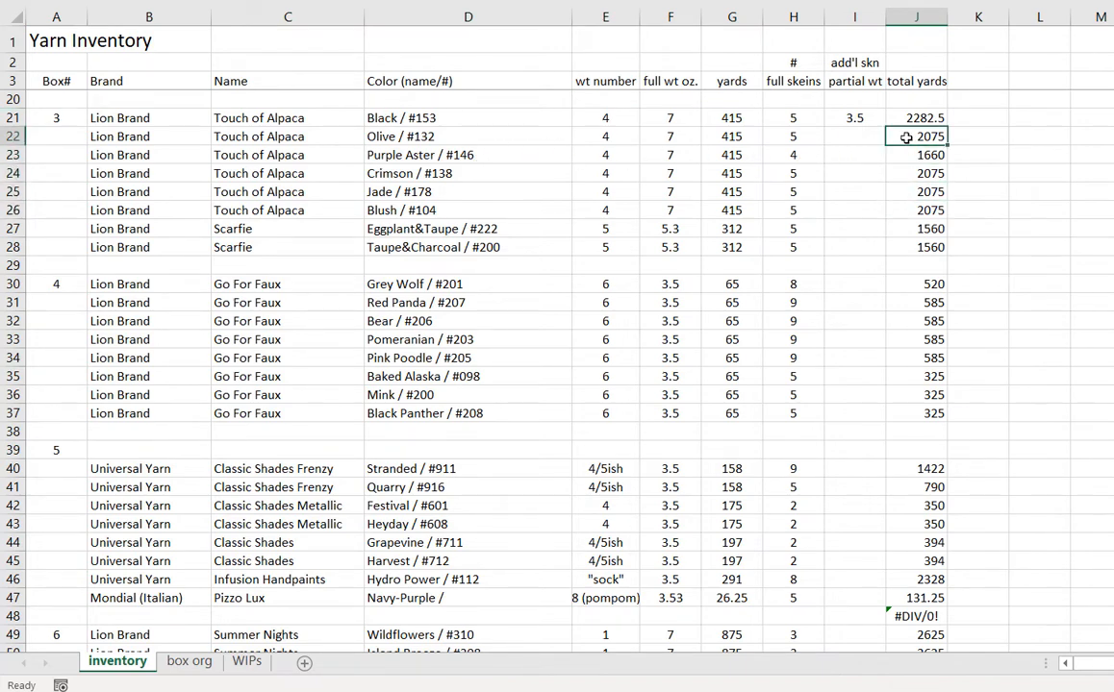
Inspect the total yards formula in J21 for the Touch of Alpaca Black yarn, keeping the formula as it is
left_click(899, 117)
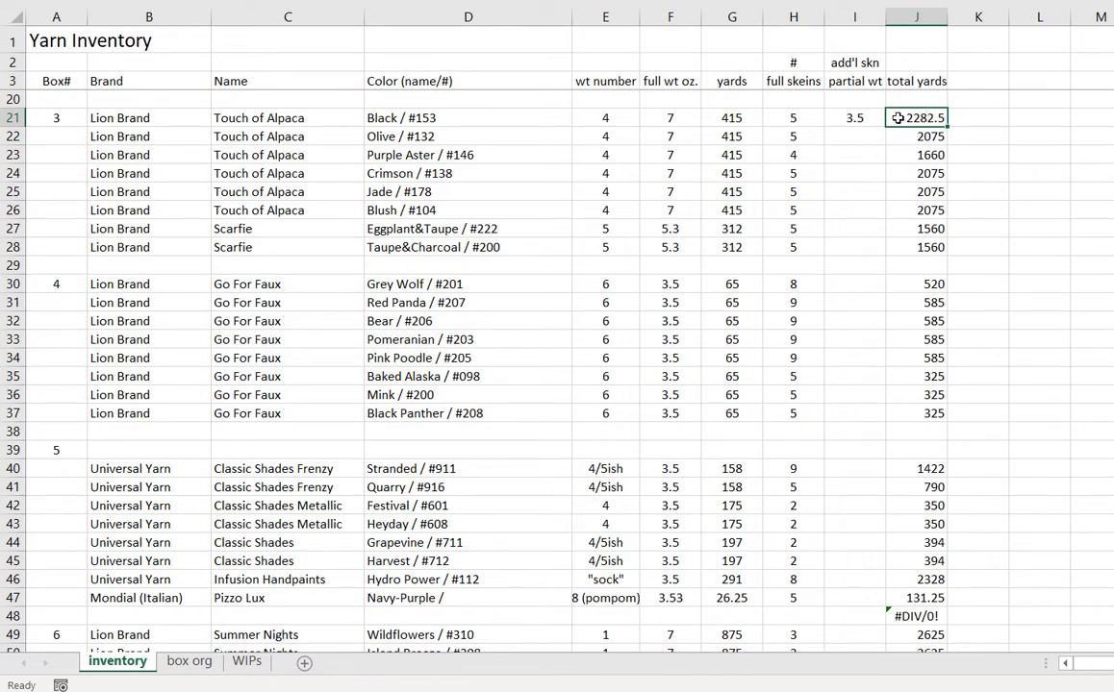
double_click(897, 117)
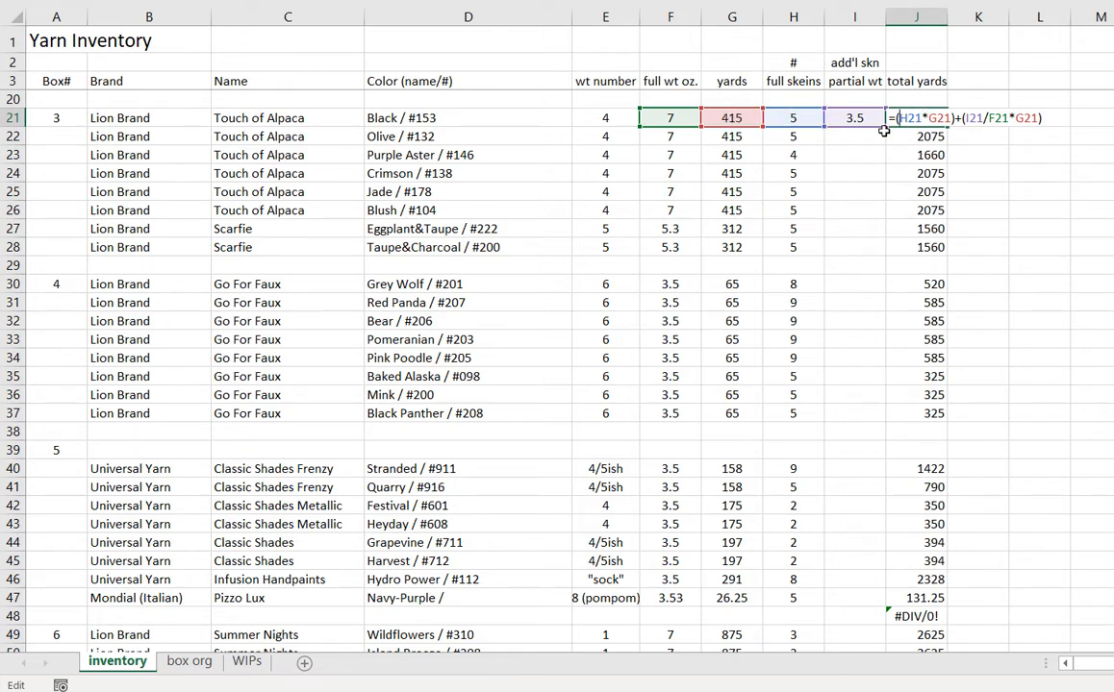
left_click(927, 117)
type("\\")
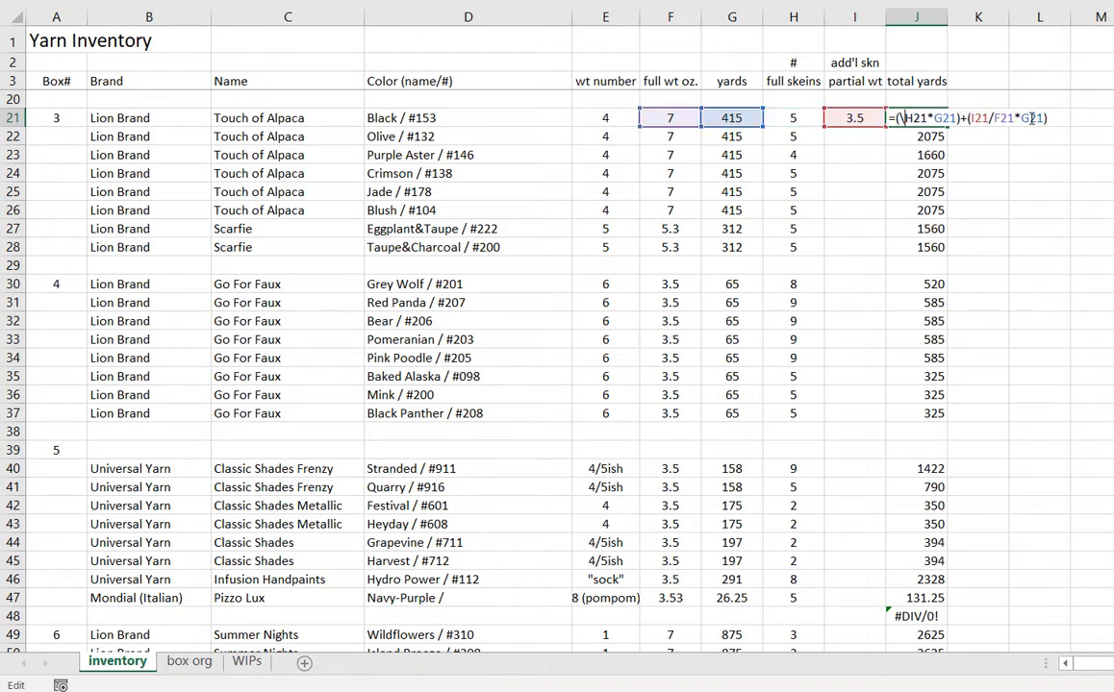
key("BackSpace")
key("Return")
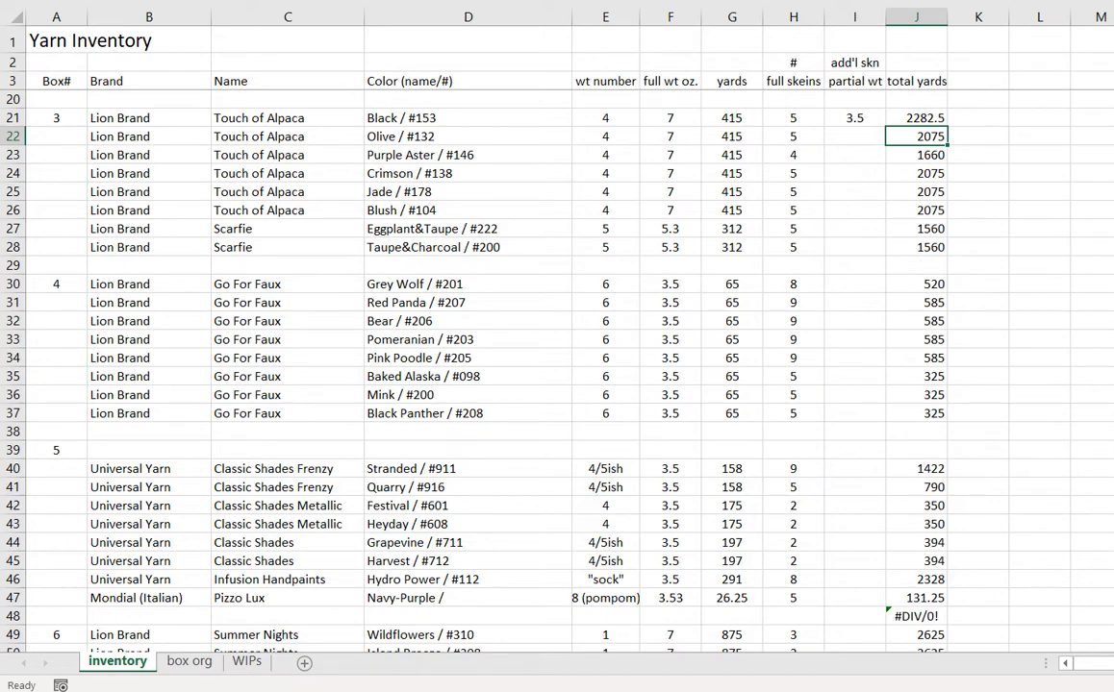
Look through the inventory list from box 1 down to the Solid Purple Bin sections
scroll(504, 337, "down", 4)
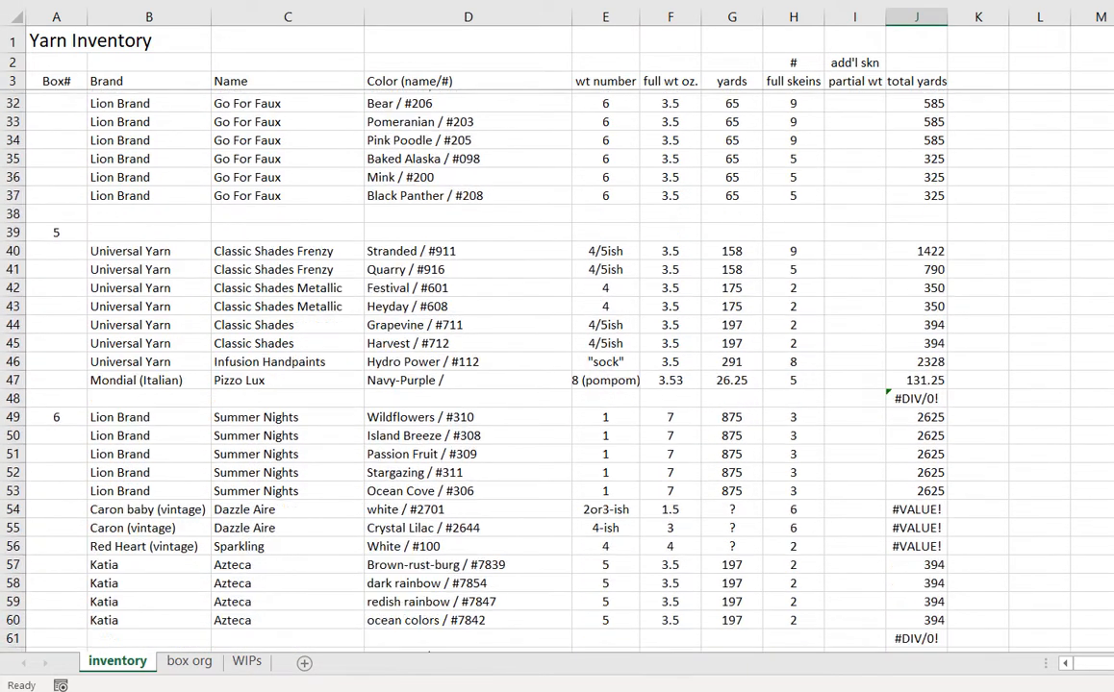
scroll(504, 337, "down", 3)
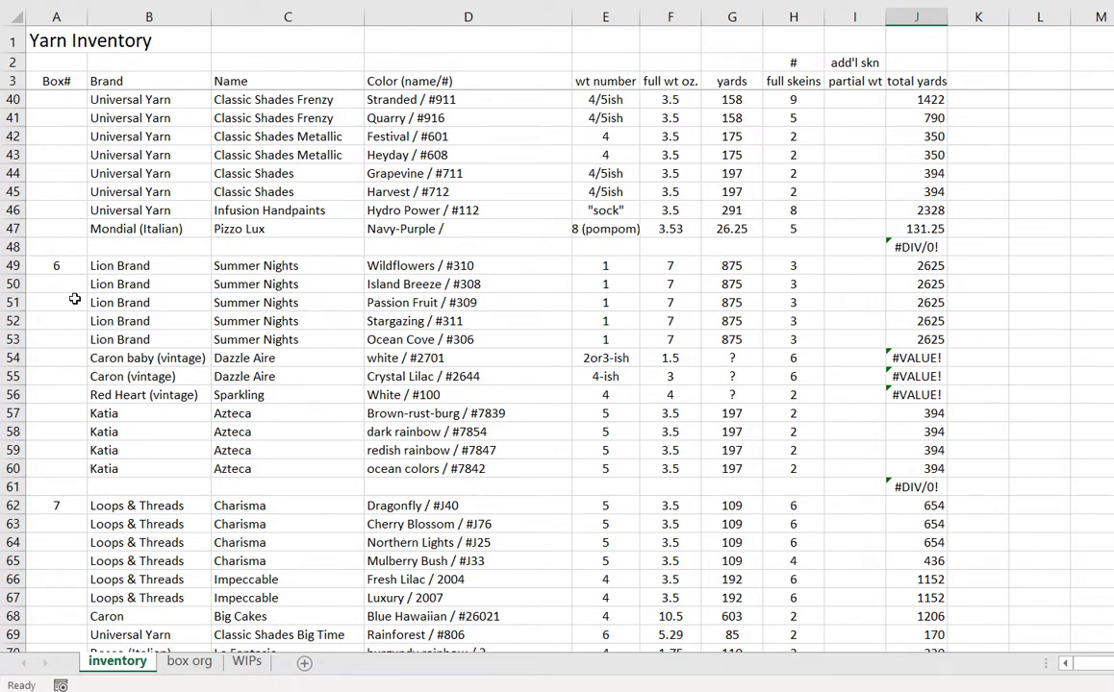
scroll(504, 336, "down", 5)
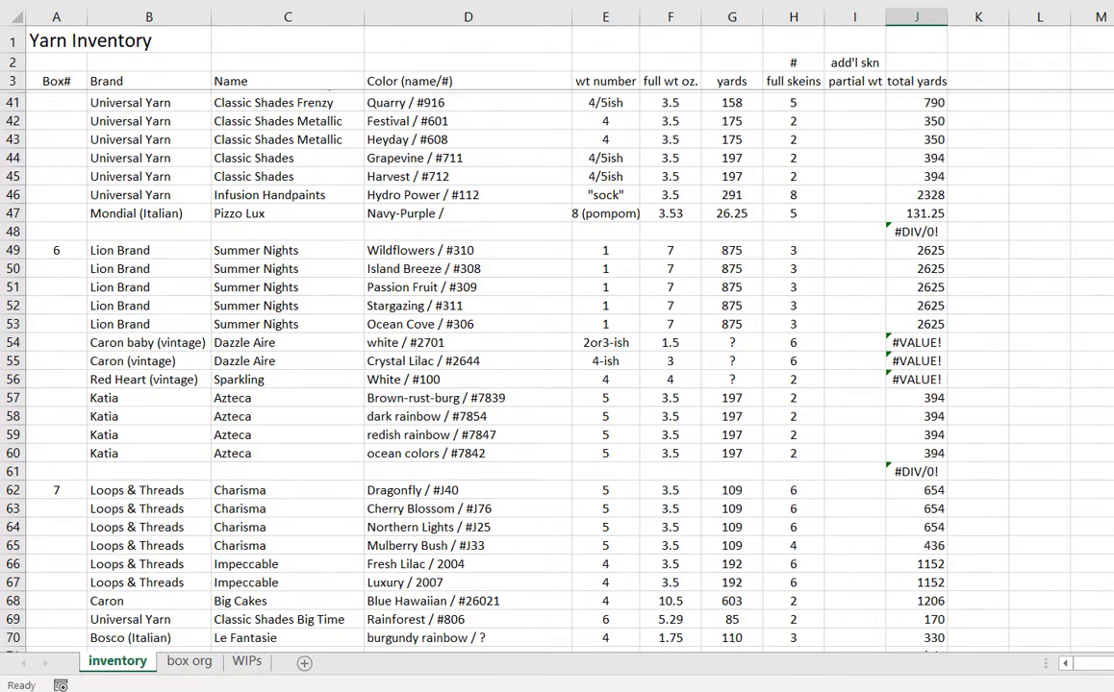
scroll(504, 337, "up", 13)
scroll(504, 337, "up", 3)
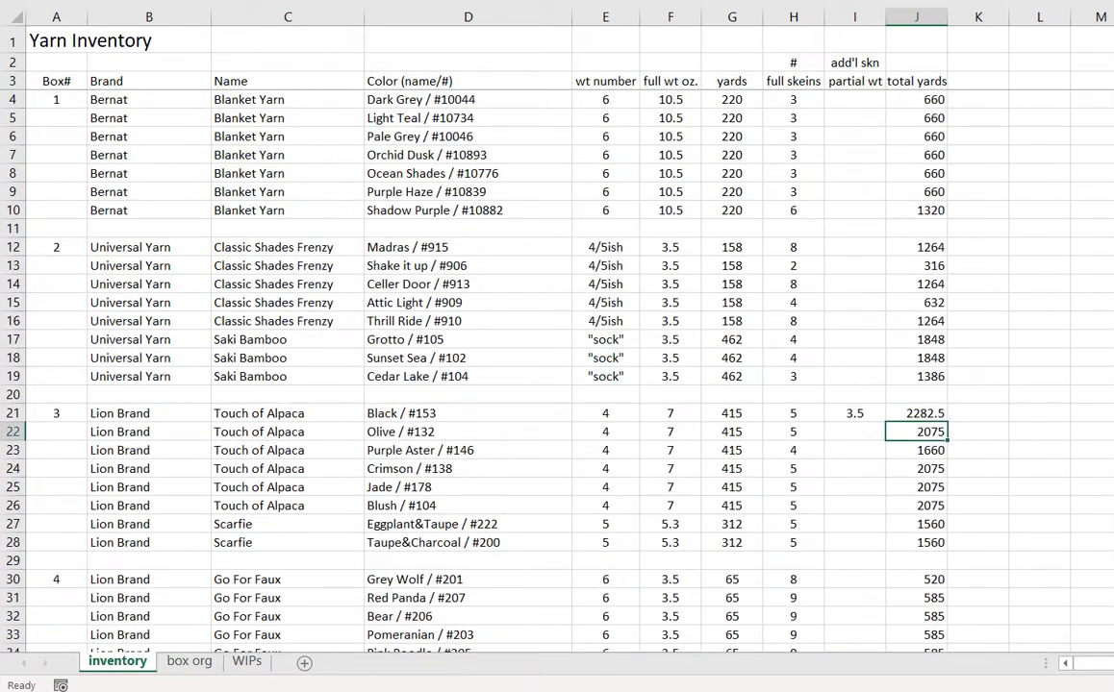
scroll(504, 337, "down", 20)
scroll(504, 336, "down", 20)
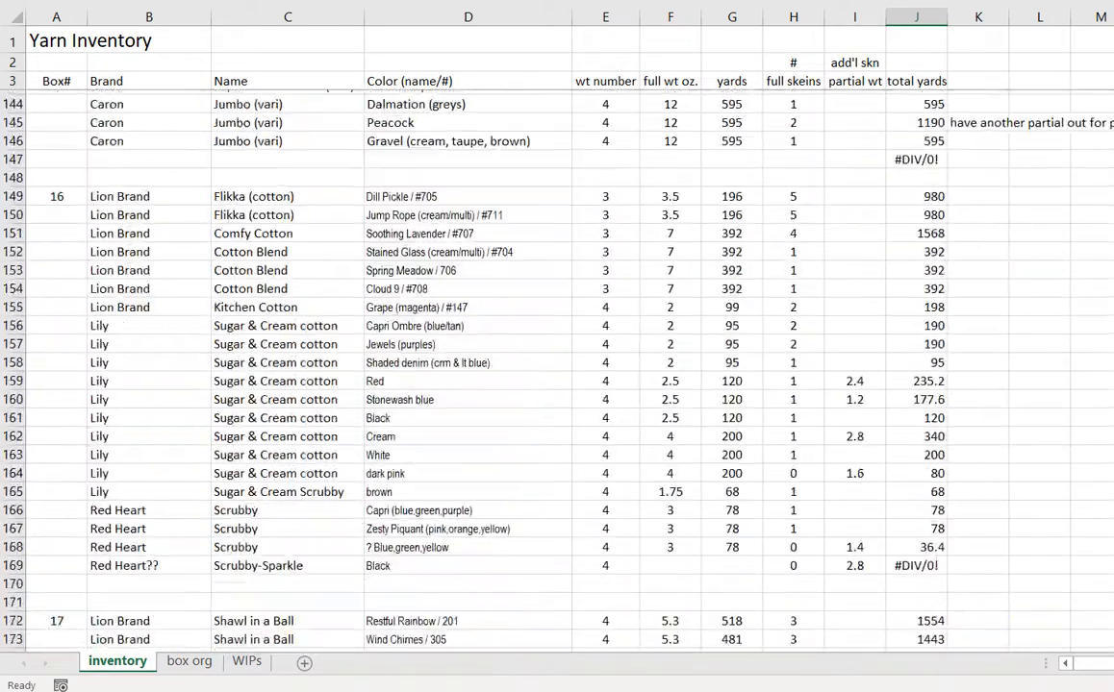
scroll(504, 337, "down", 5)
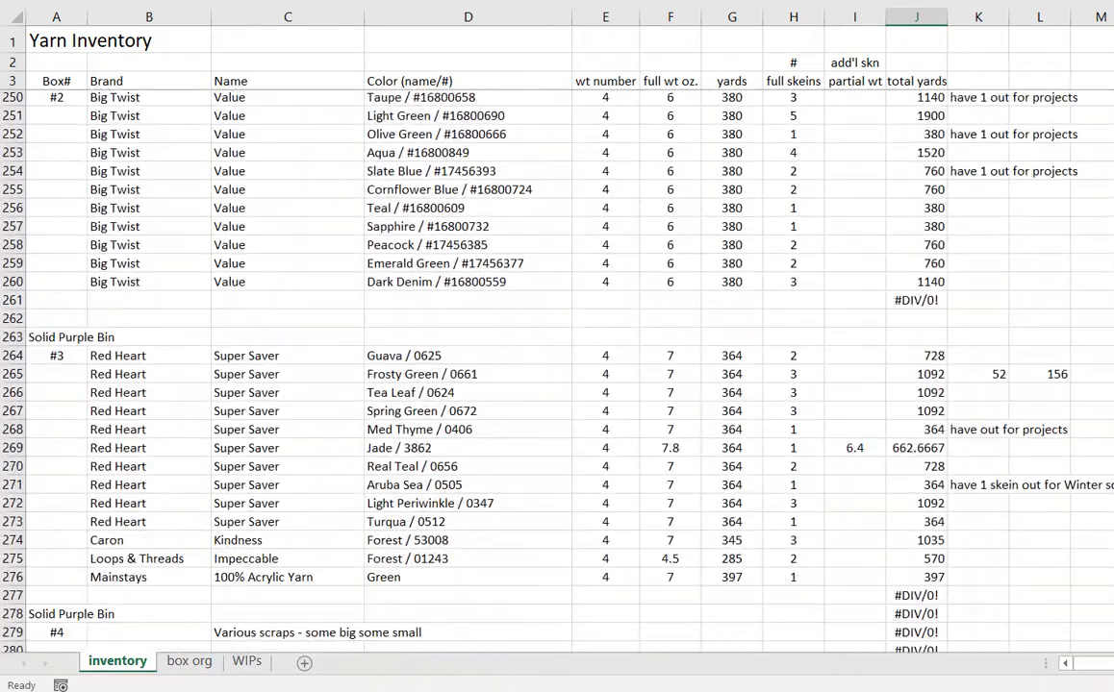
scroll(504, 337, "up", 7)
scroll(504, 337, "down", 1)
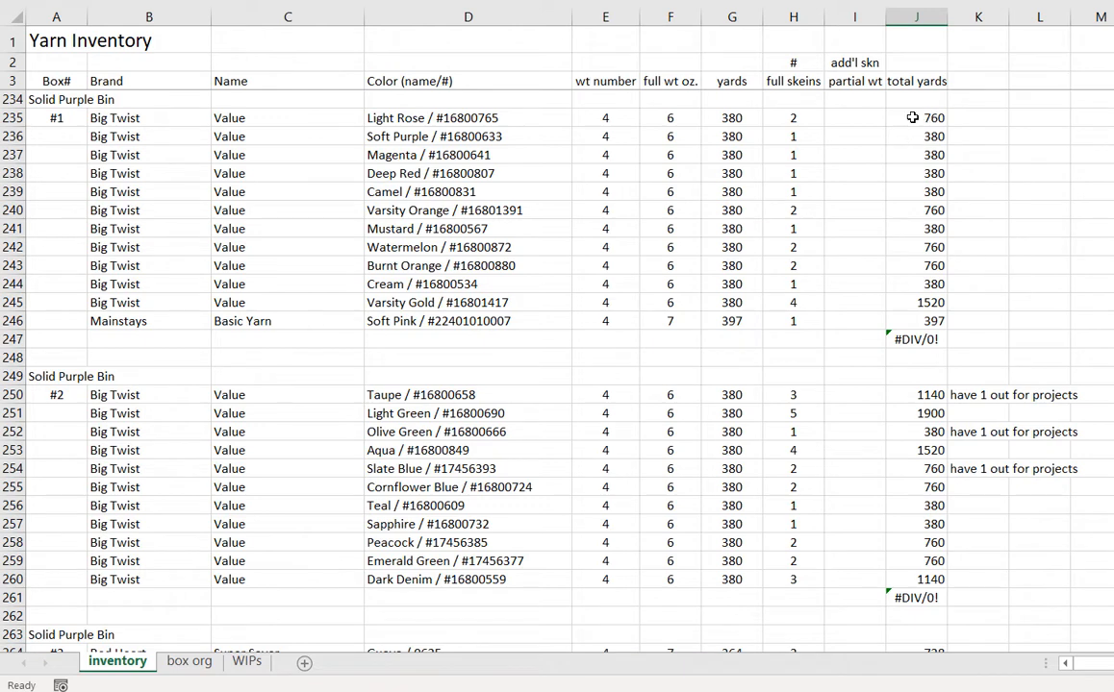
Fill the total yards formula from J235 down through J246 for Solid Purple Bin #1
left_click(912, 117)
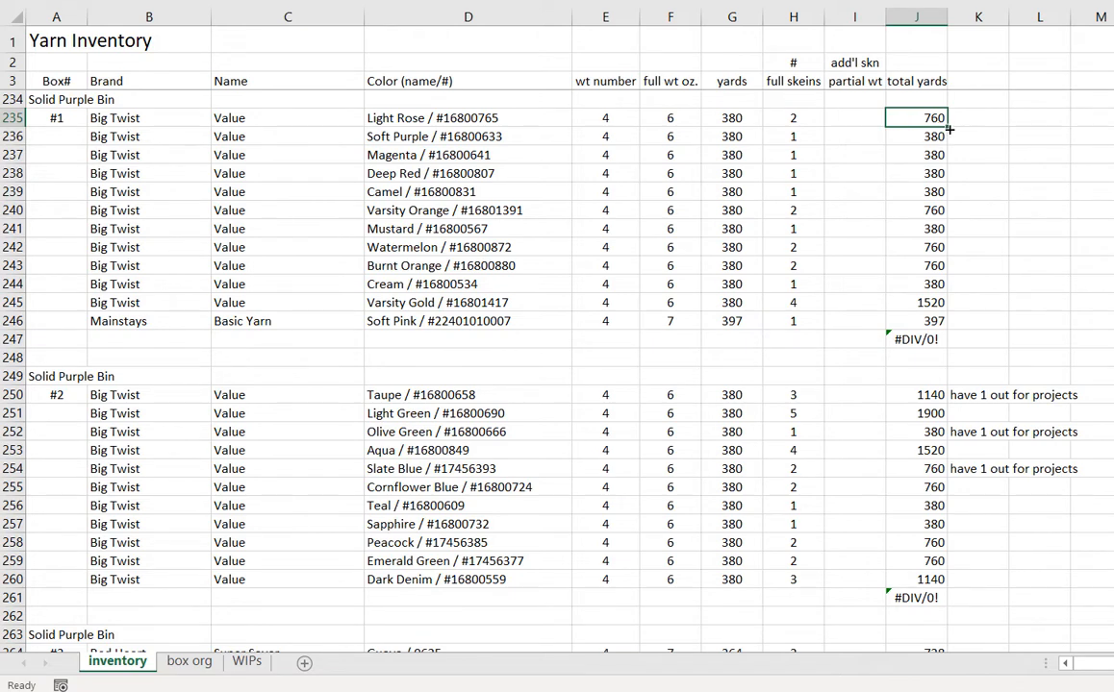
left_click_drag(947, 126, 950, 328)
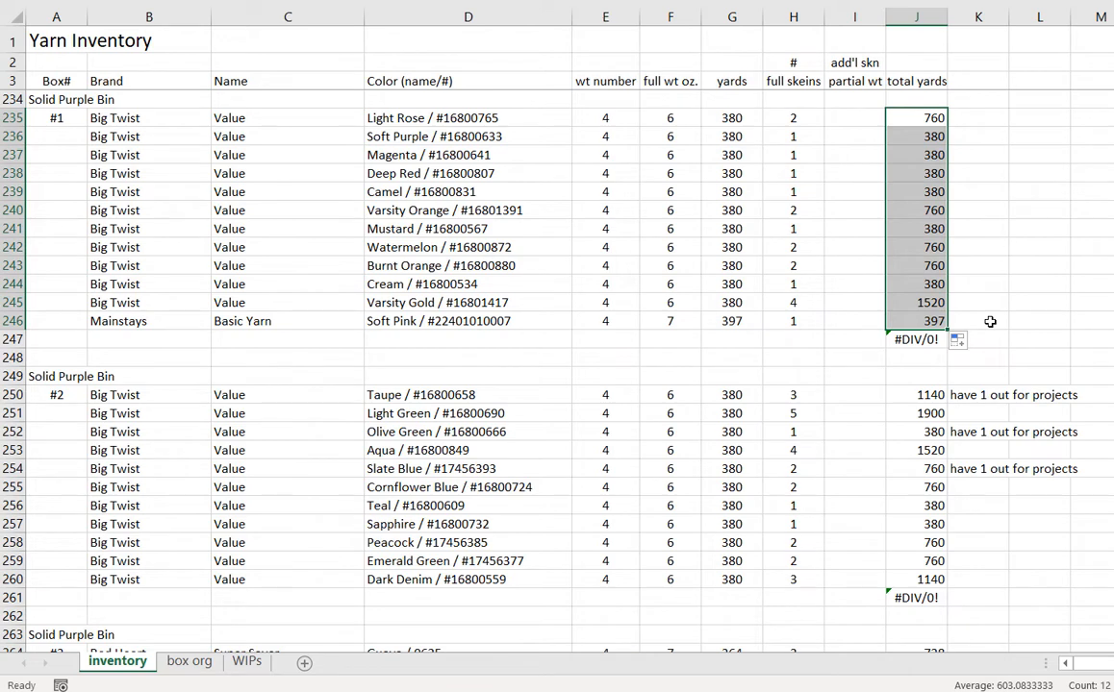
left_click(894, 340)
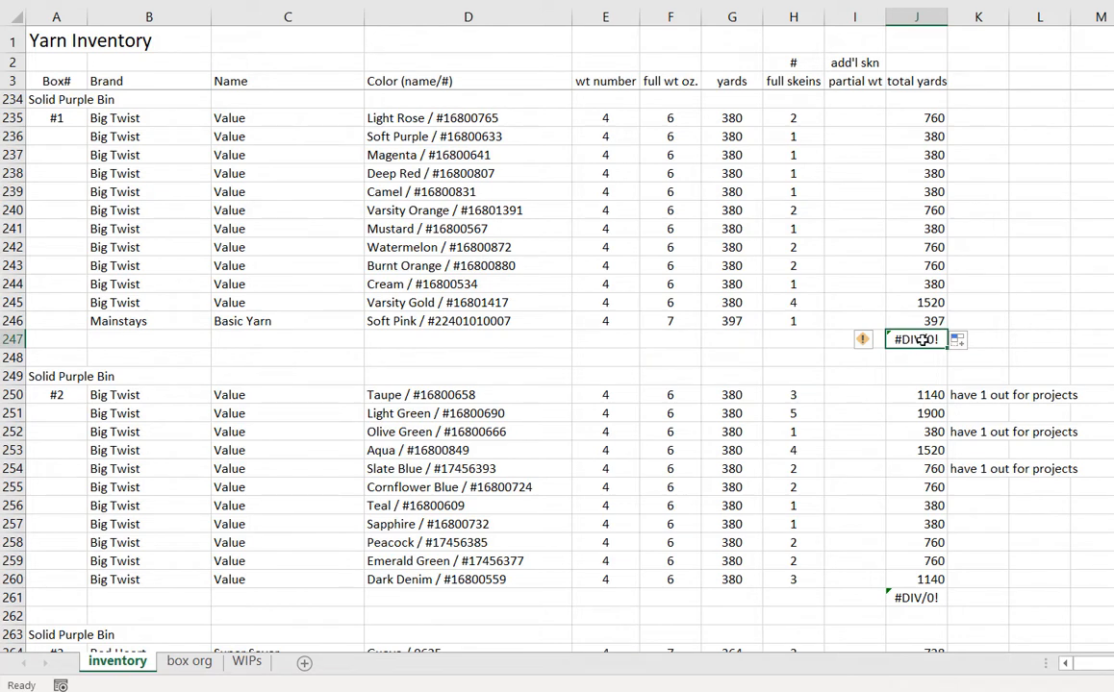
left_click(1034, 342)
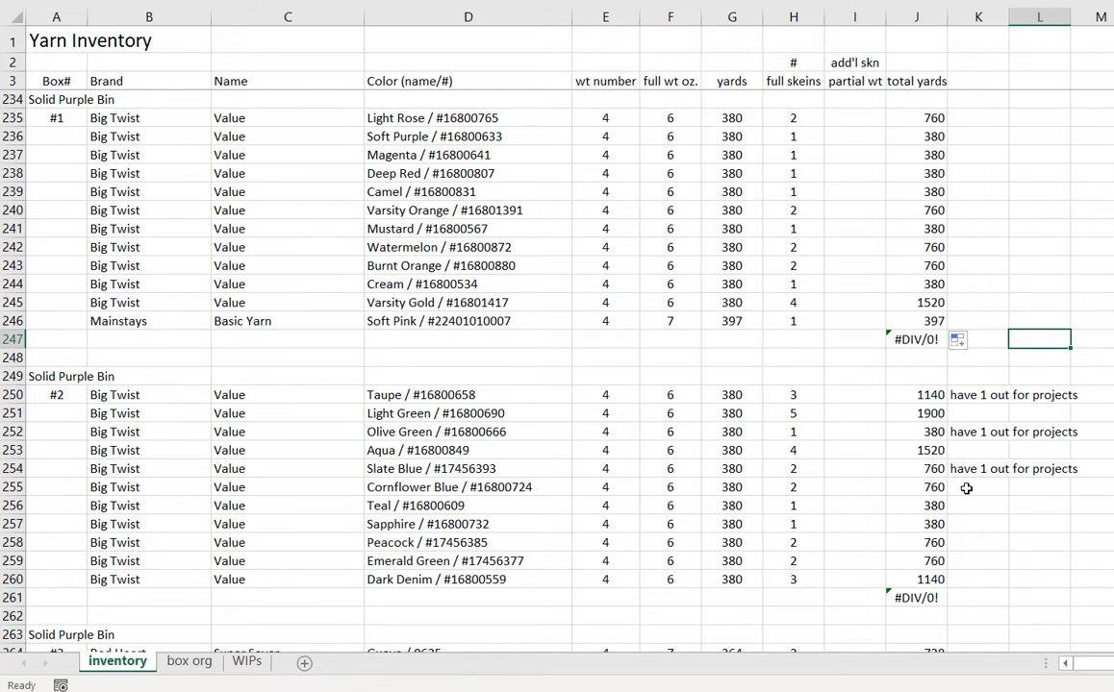
Examine the project note beside the Taupe yarn in K250 and review the Solid Purple Bin sections around it
left_click(970, 396)
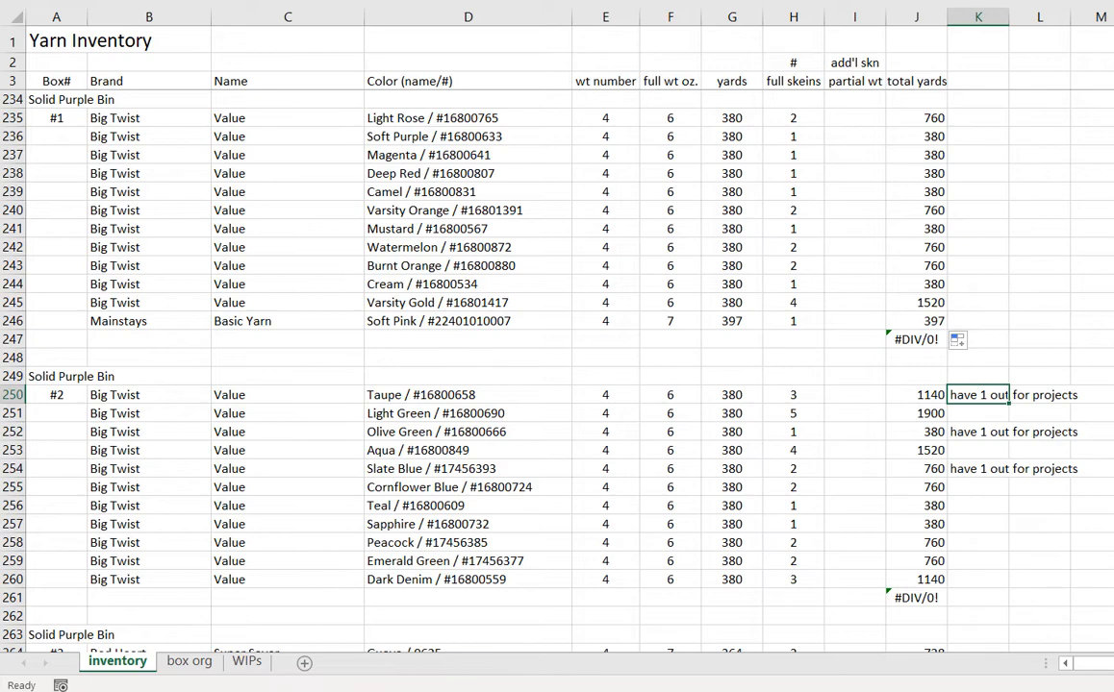
scroll(866, 308, "down", 3)
scroll(504, 336, "down", 2)
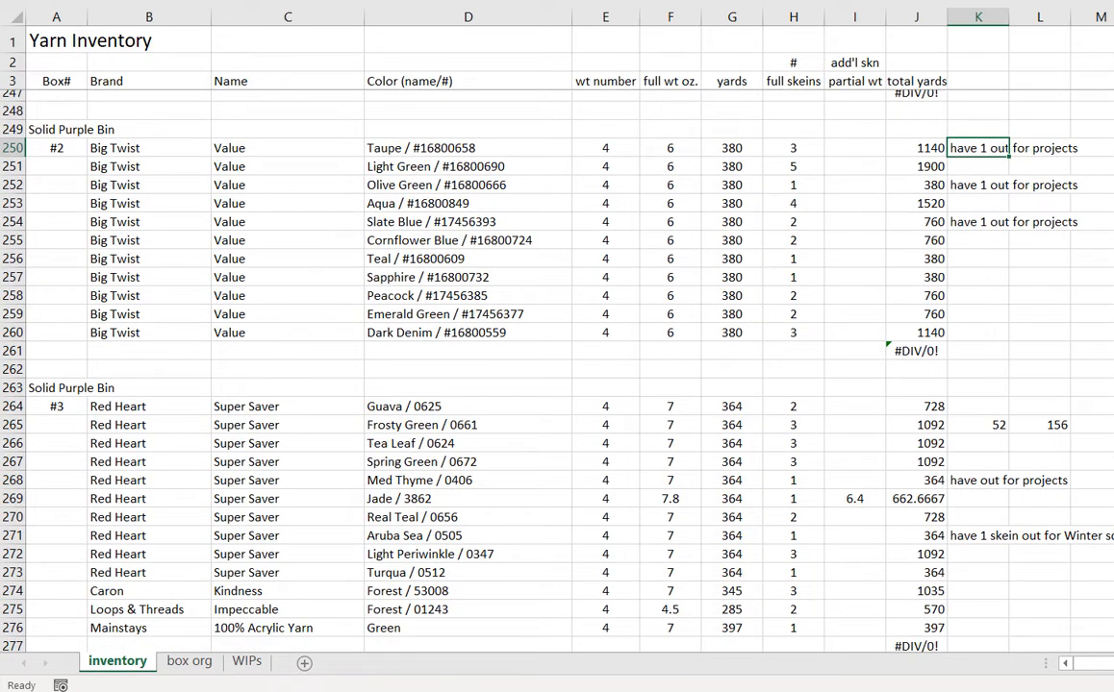
scroll(504, 336, "down", 5)
scroll(515, 319, "down", 1)
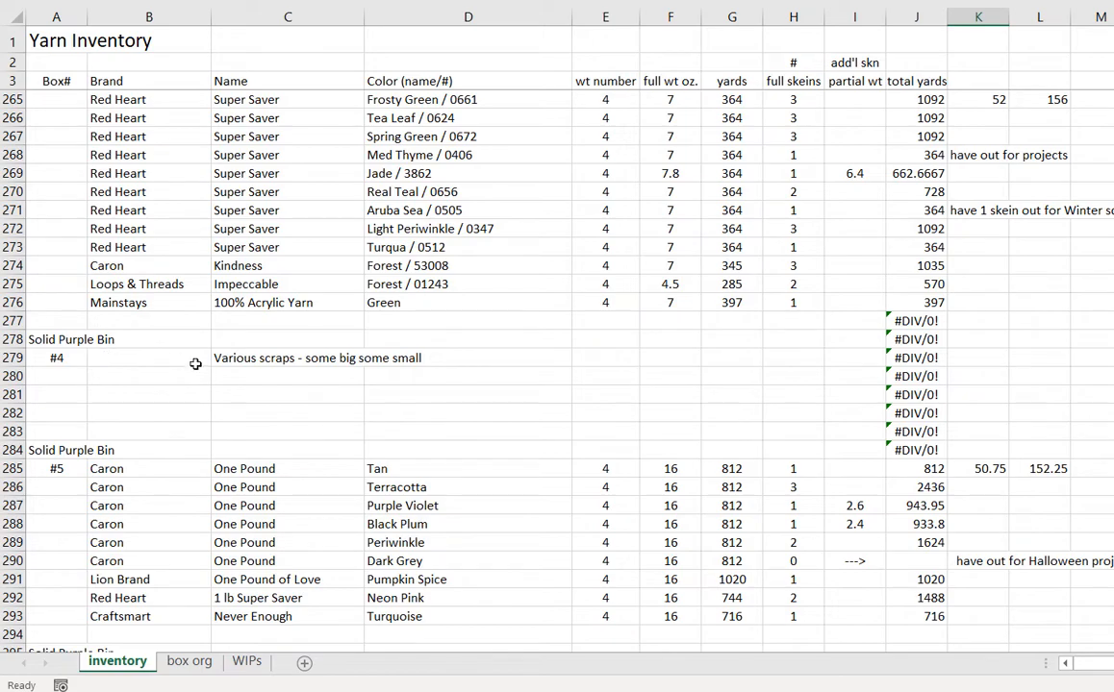
scroll(505, 366, "up", 10)
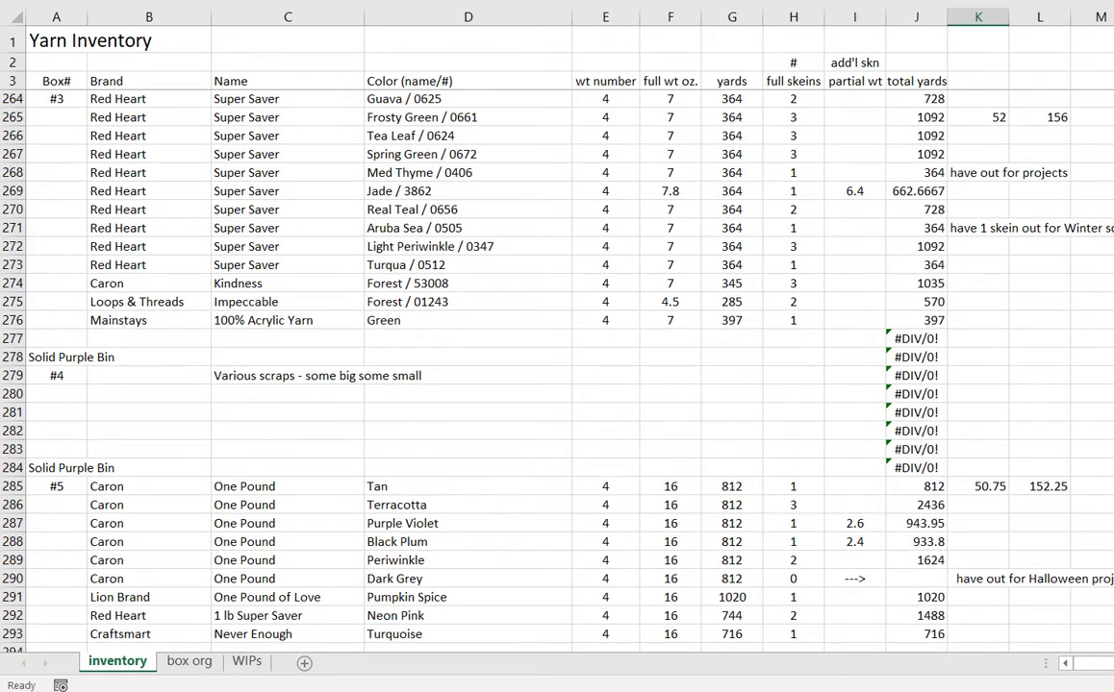
scroll(1021, 315, "up", 3)
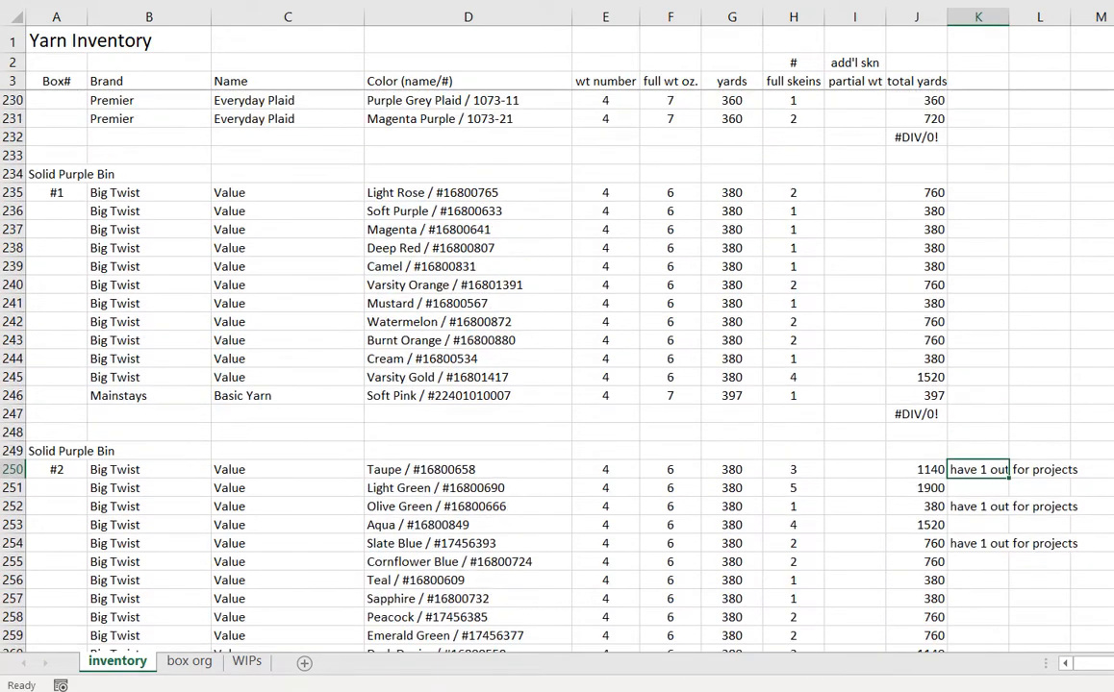
scroll(1022, 316, "down", 3)
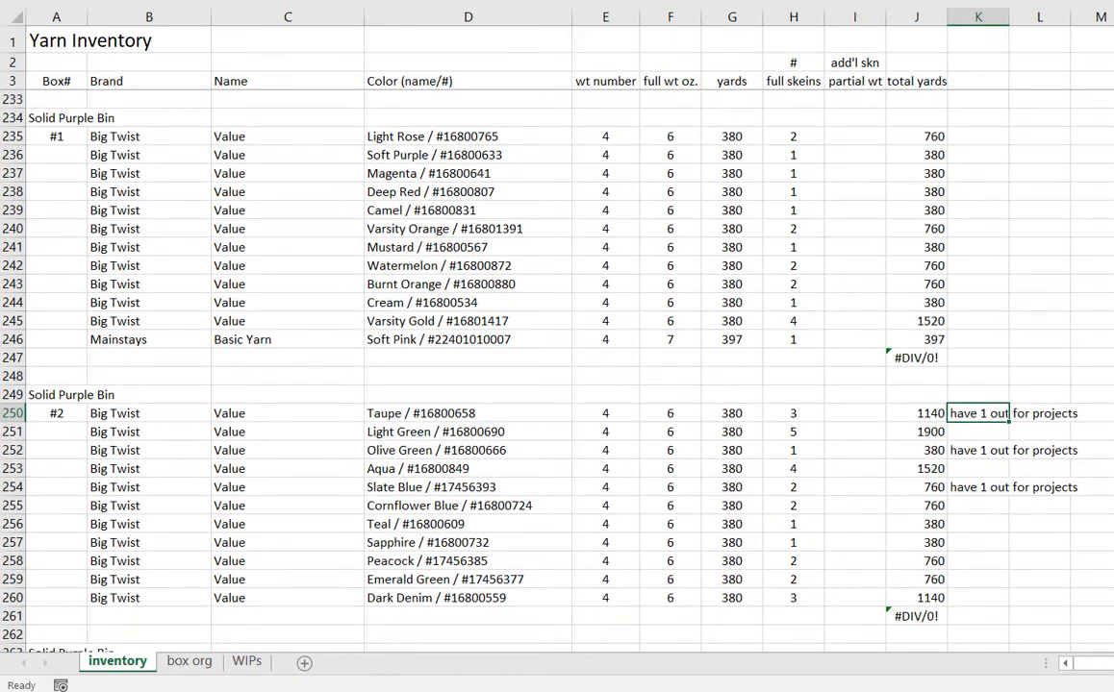
scroll(557, 365, "up", 1)
scroll(572, 273, "down", 1)
scroll(572, 274, "up", 3)
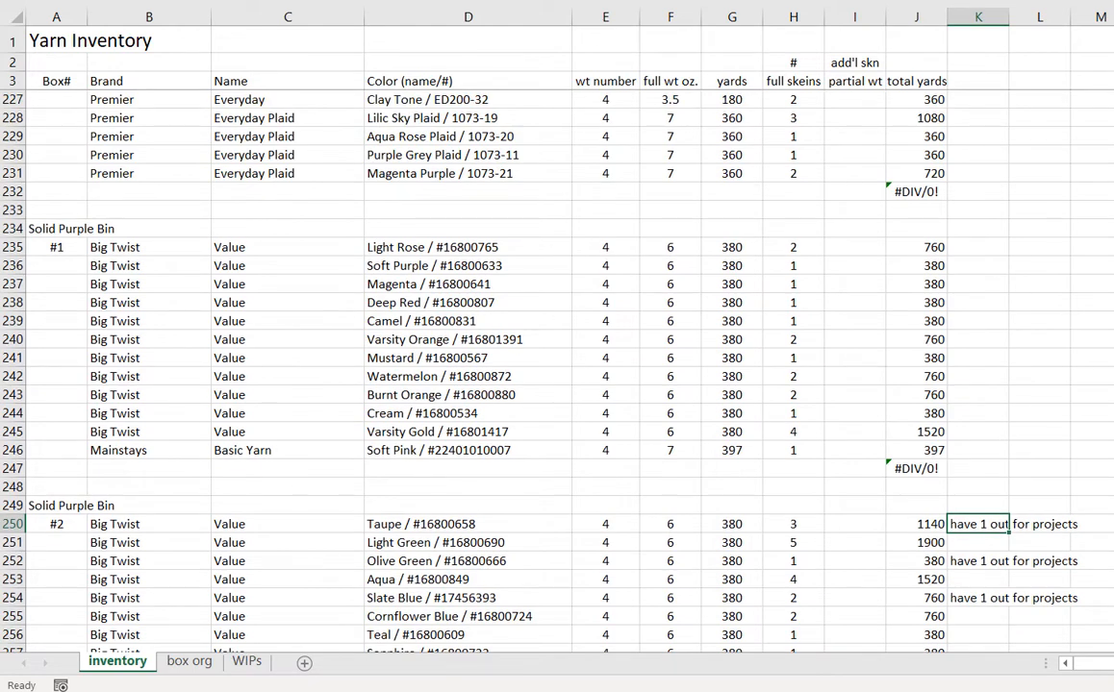
scroll(504, 369, "down", 9)
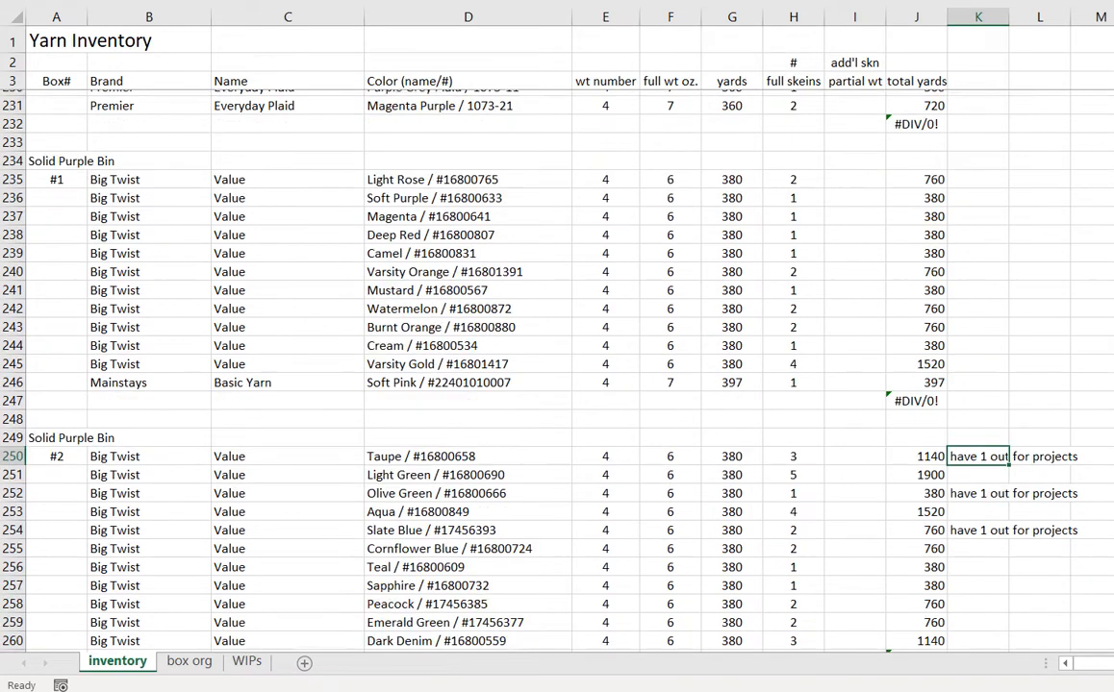
scroll(329, 438, "down", 4)
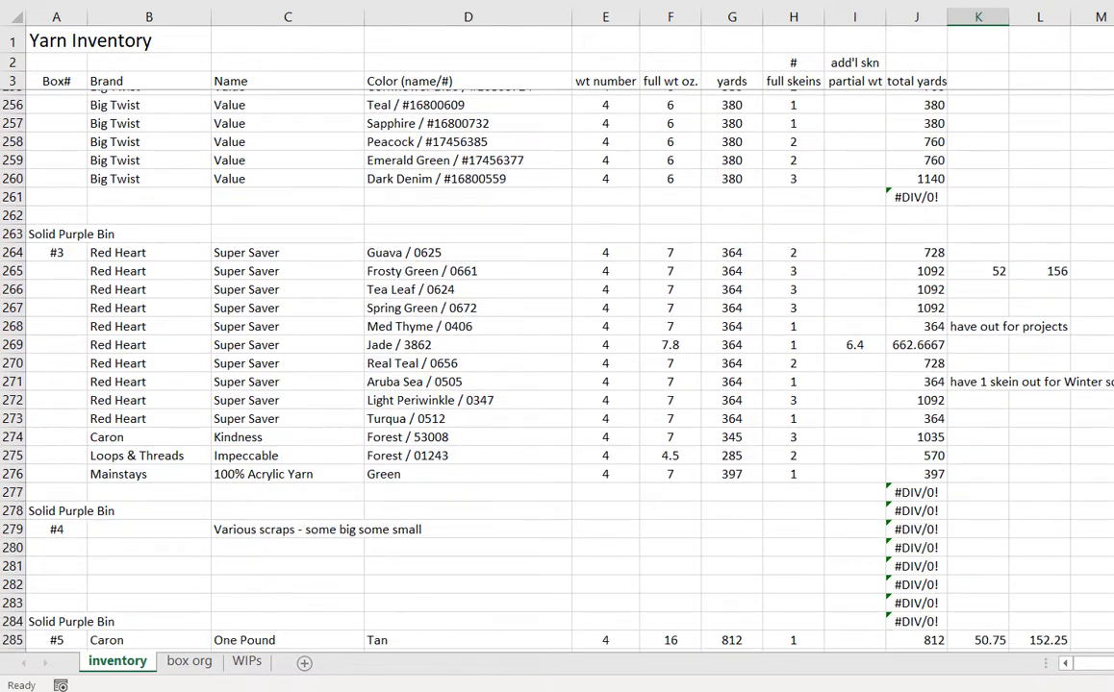
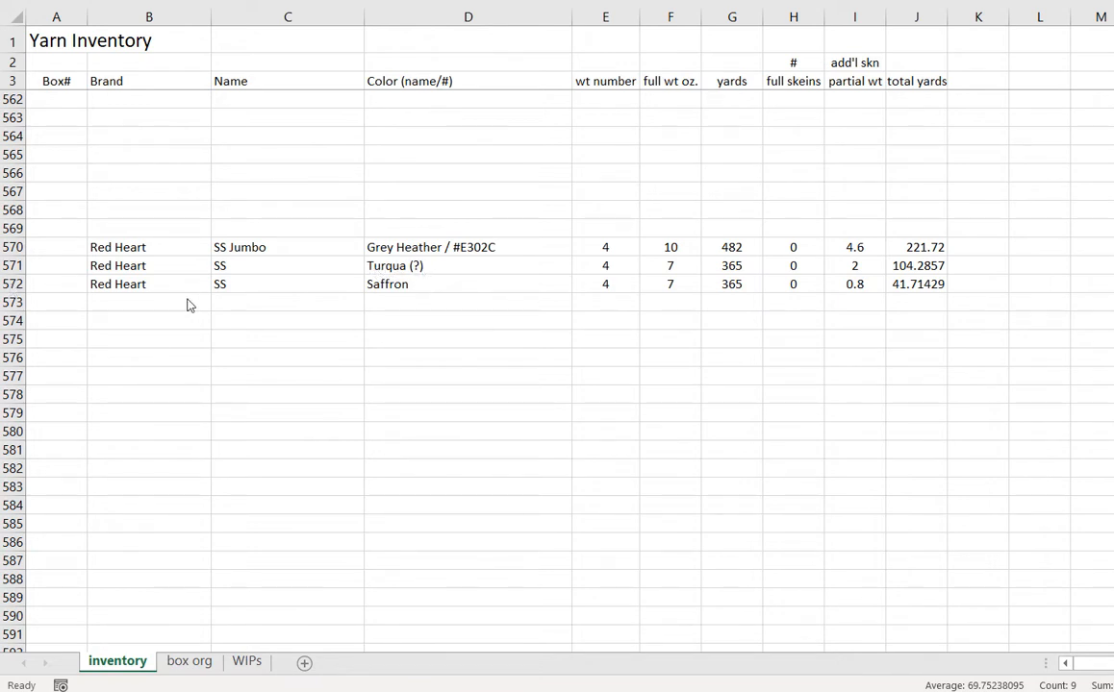
Copy the Red Heart SS Saffron entry in row 572 and paste it, formulas included, into row 573
left_click(10, 284)
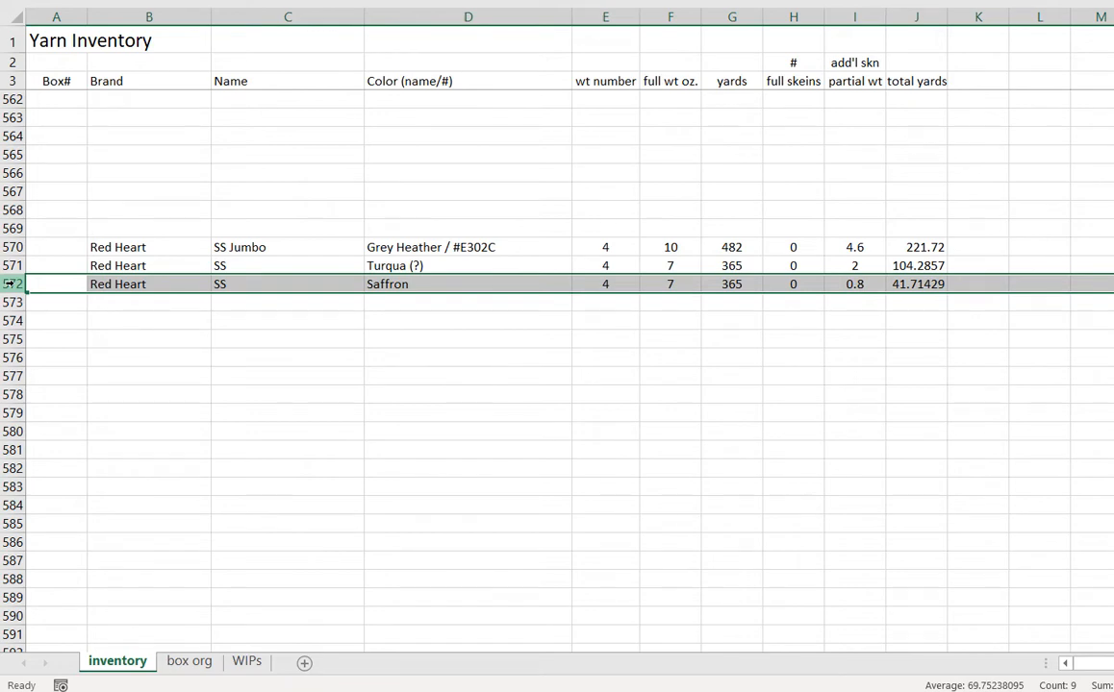
right_click(10, 284)
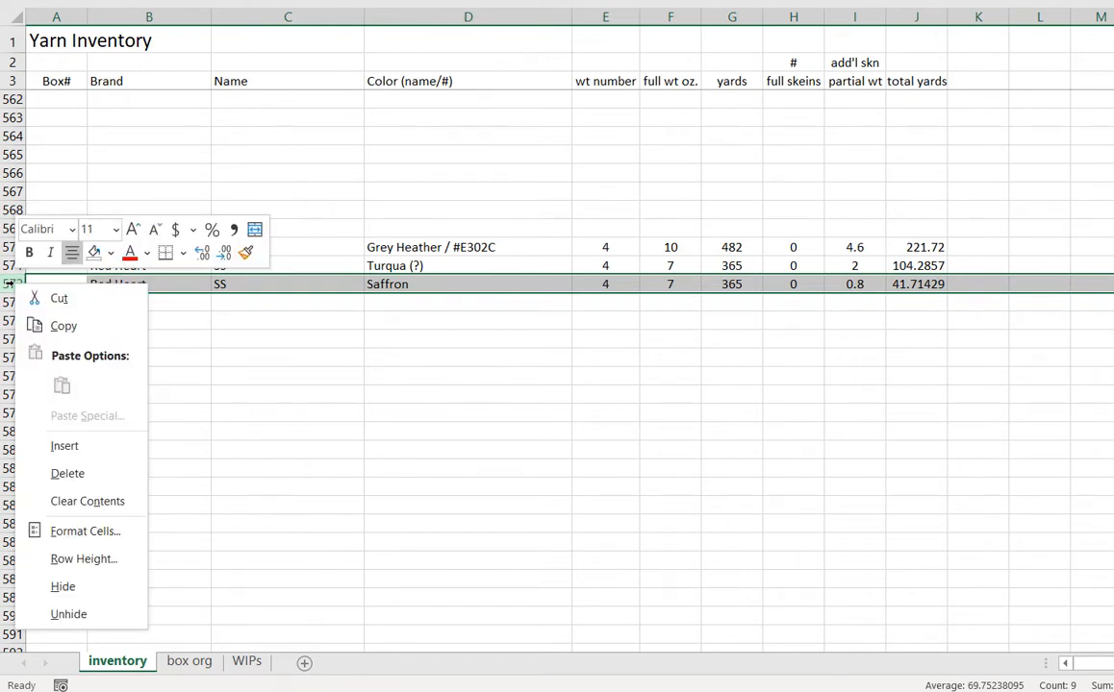
left_click(61, 325)
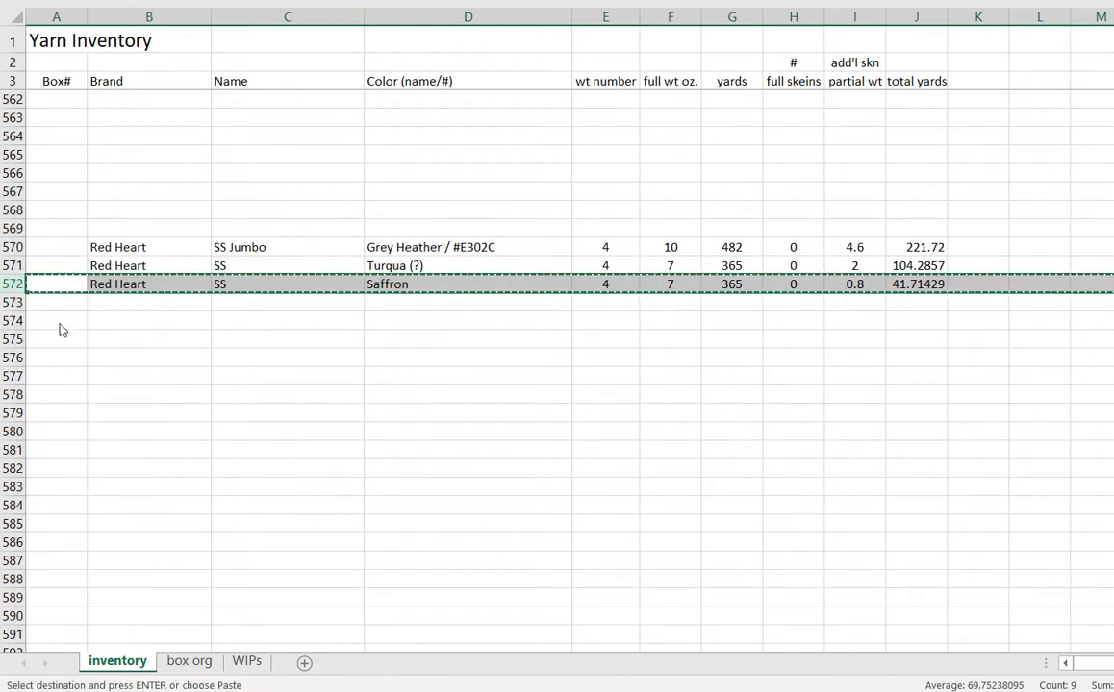
left_click(12, 302)
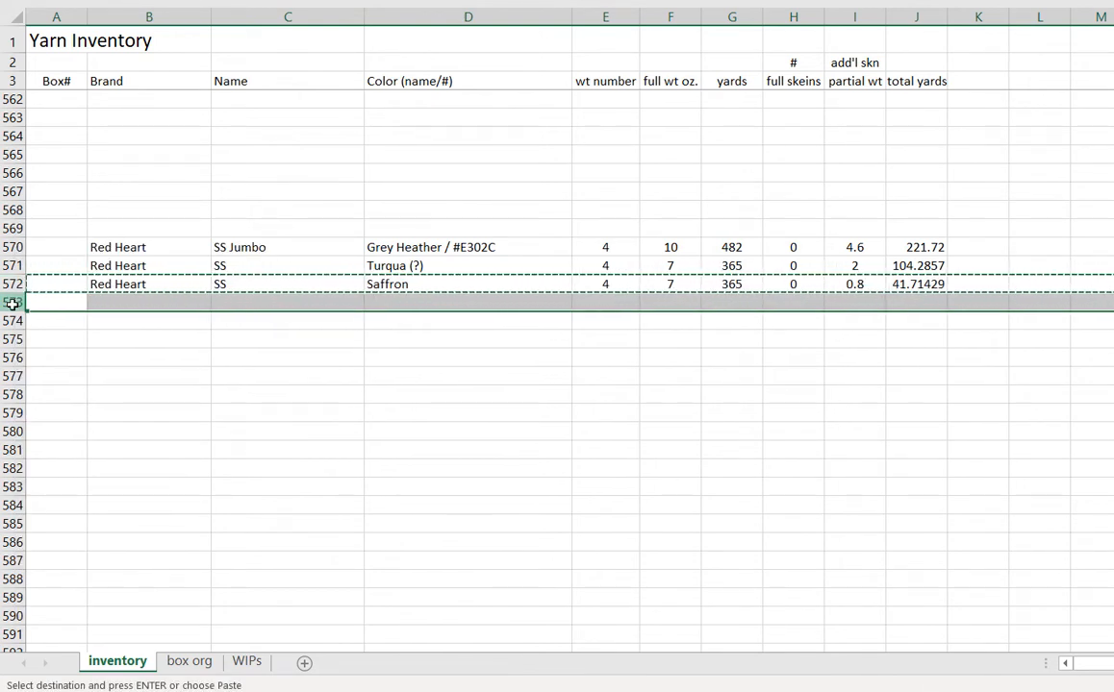
right_click(11, 303)
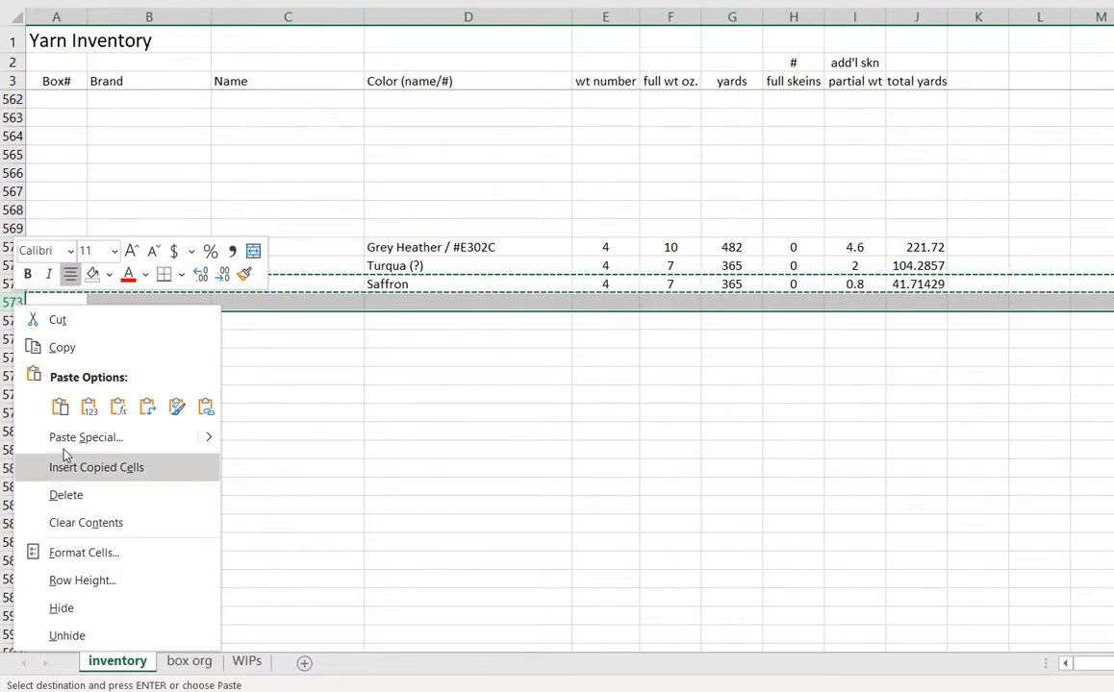
left_click(55, 410)
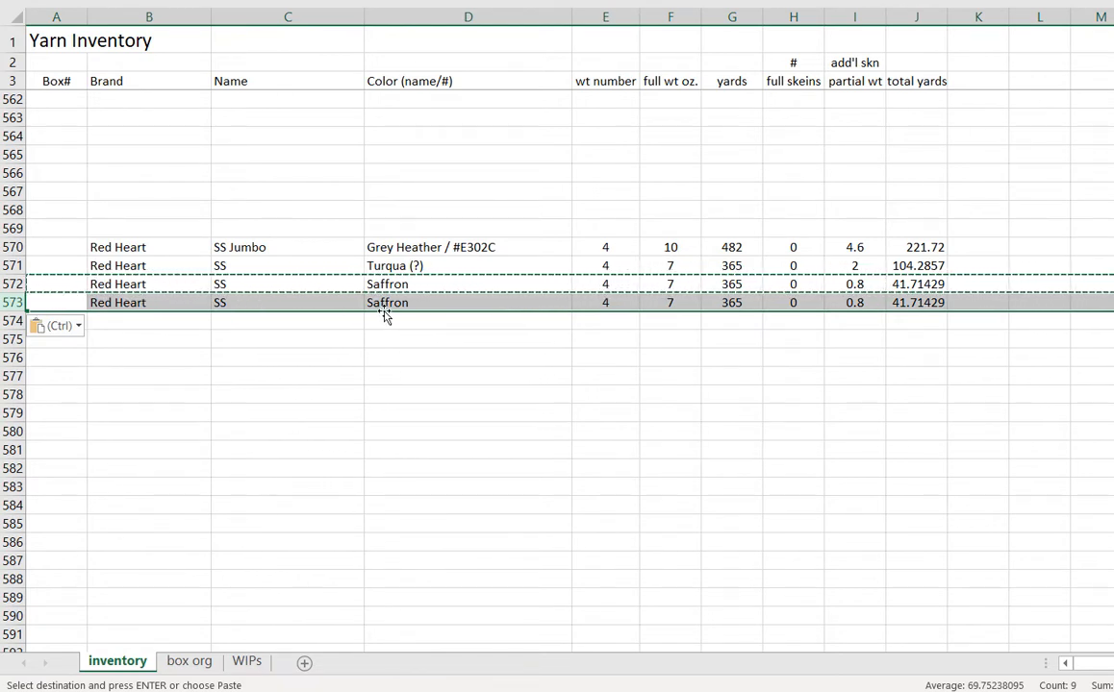
Change the copied entry in row 573 to color Periwinkle (?) with an additional partial skein weight of 4.6
left_click(422, 305)
key("BackSpace")
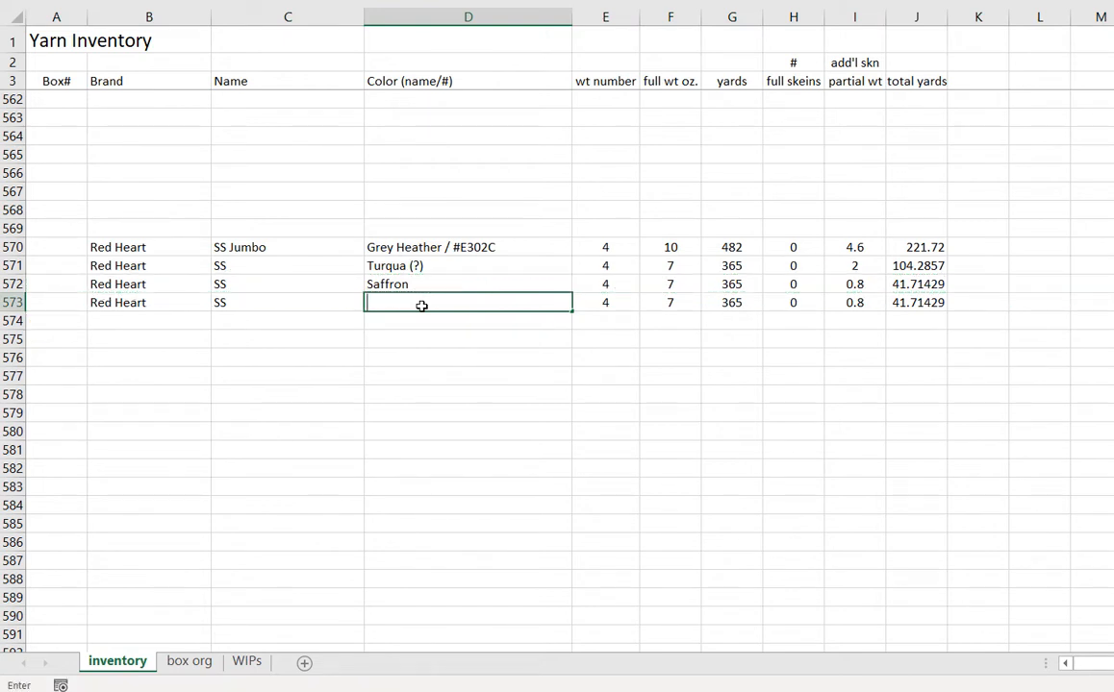
type("Periwinkle (?)")
key("Tab")
key("Tab")
key("Tab")
key("Tab")
key("Tab")
type("4.6")
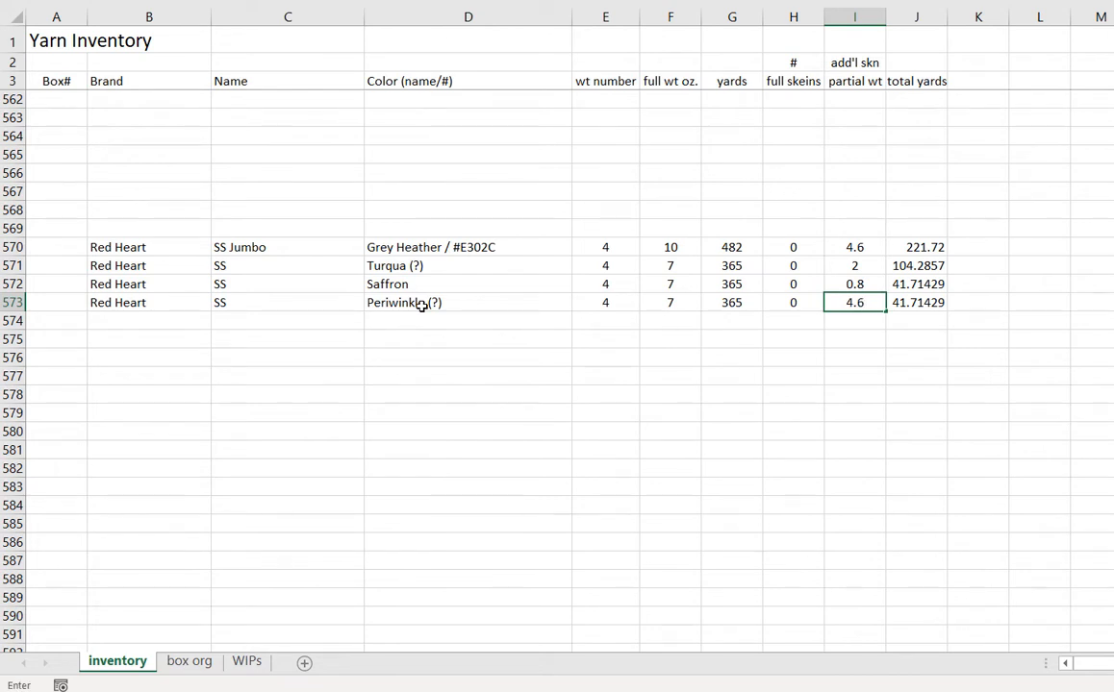
key("Return")
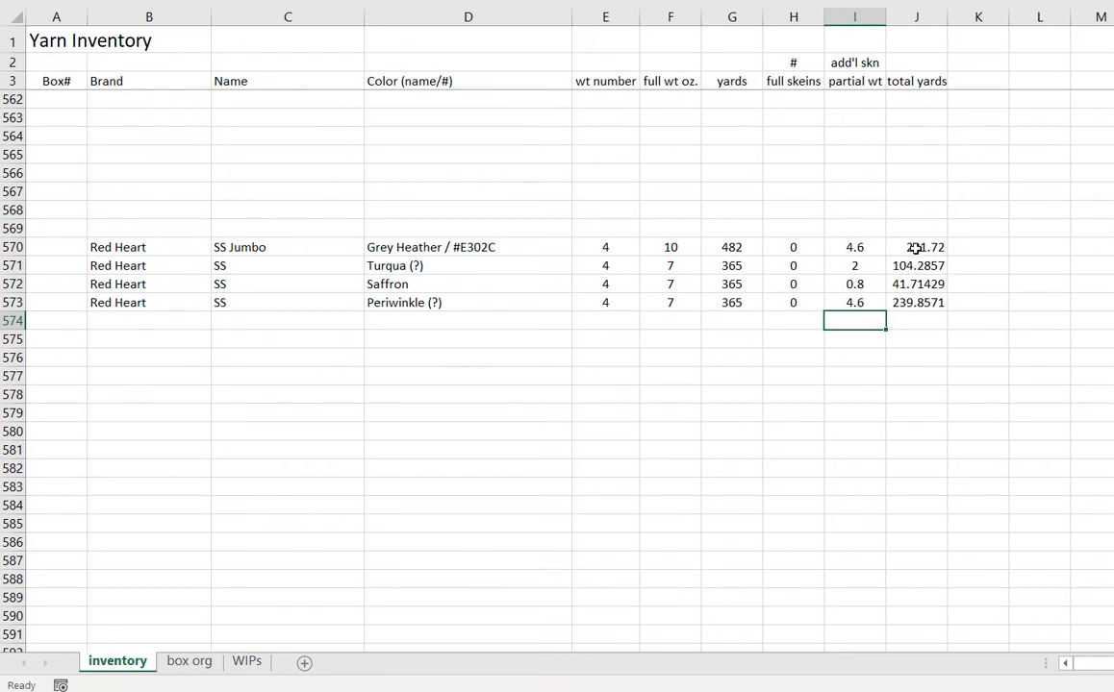
Format the total yards column J as Number with 2 decimal places
left_click(914, 18)
right_click(913, 18)
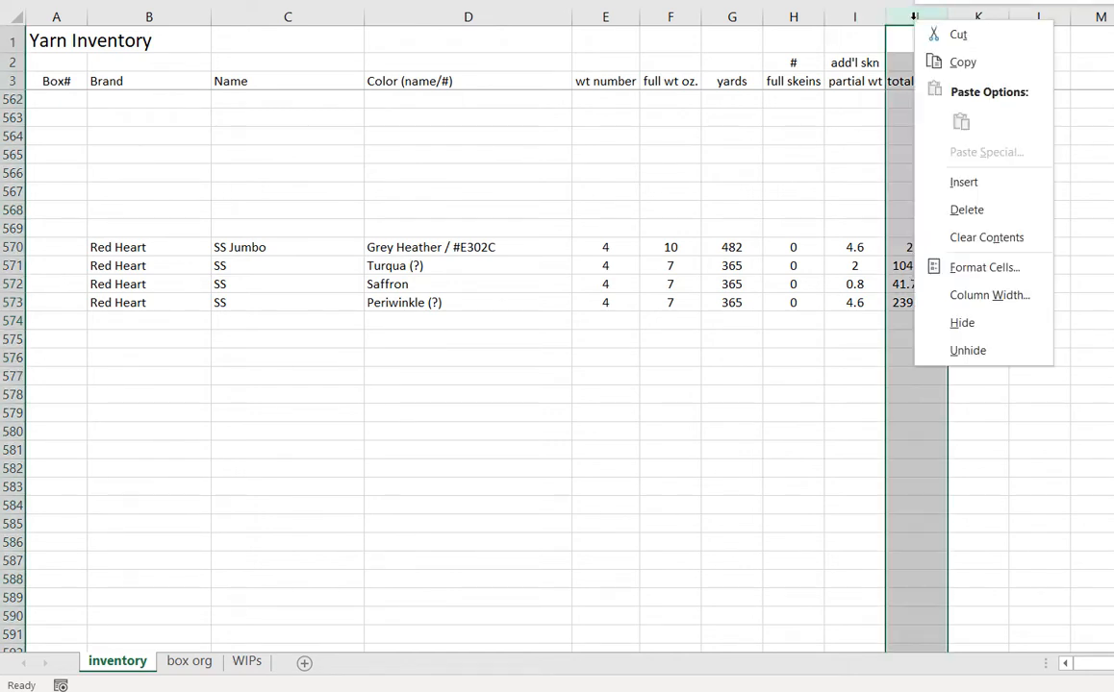
left_click(972, 269)
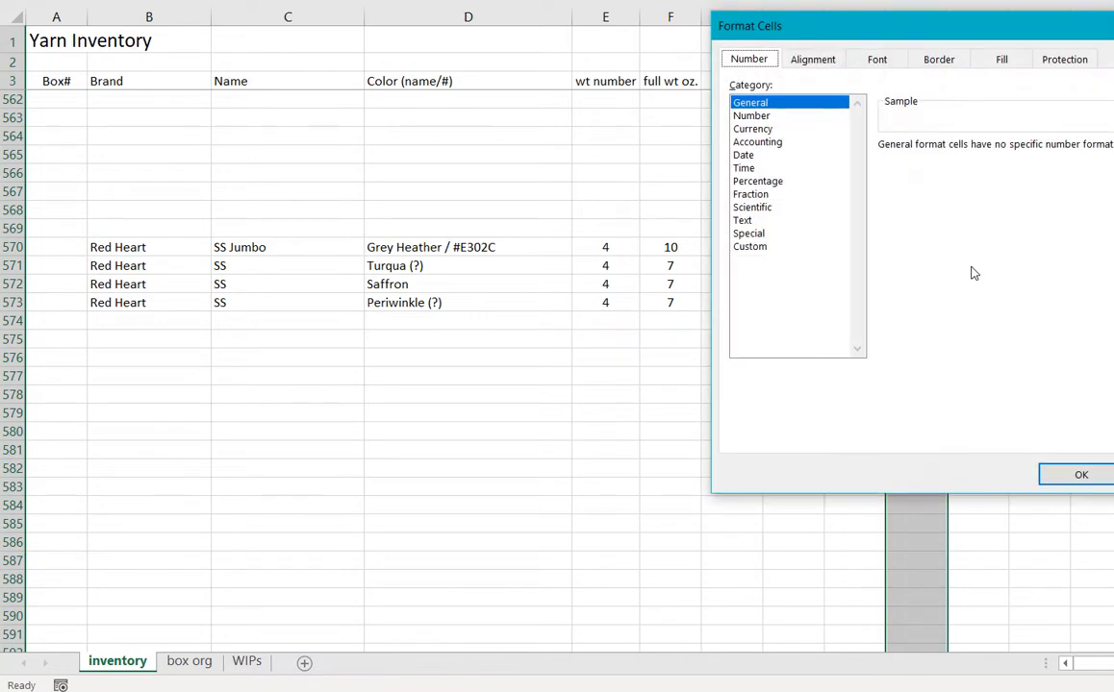
left_click(751, 116)
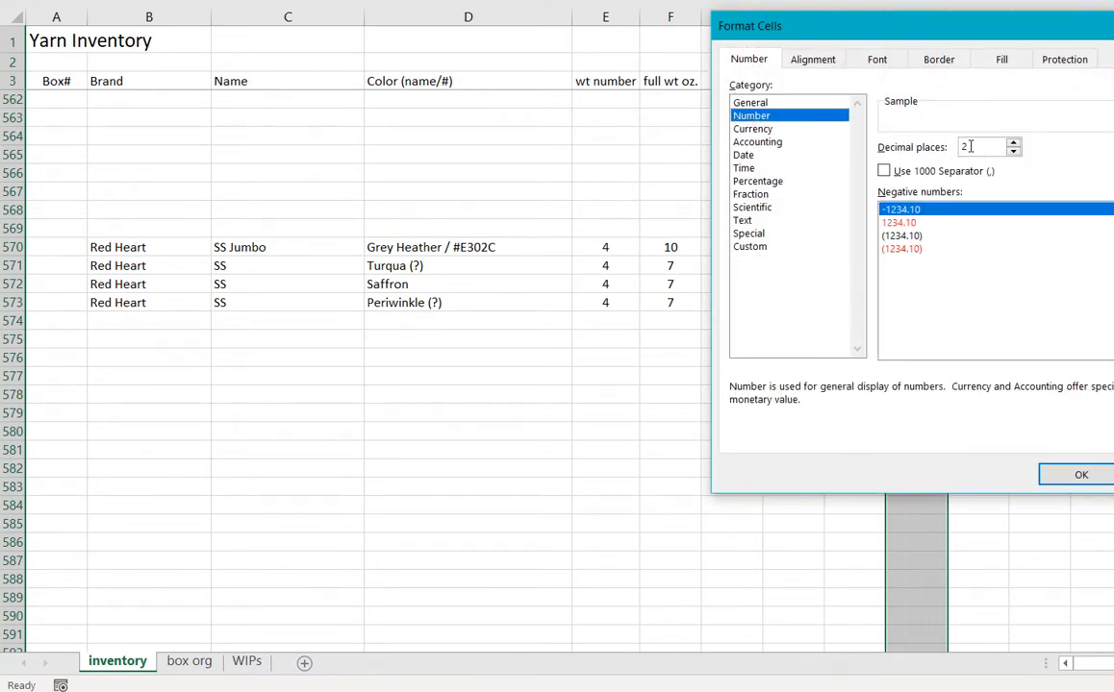
left_click(1075, 474)
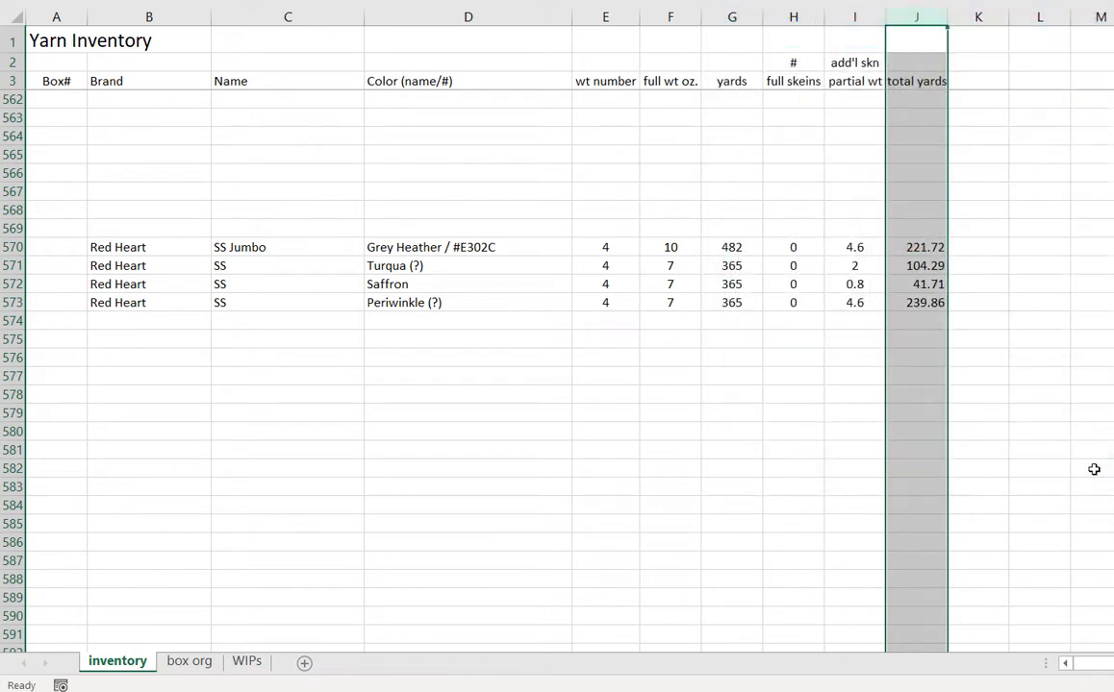
Reopen the cell format of the total yards column and try the Text category before returning to Number
right_click(925, 19)
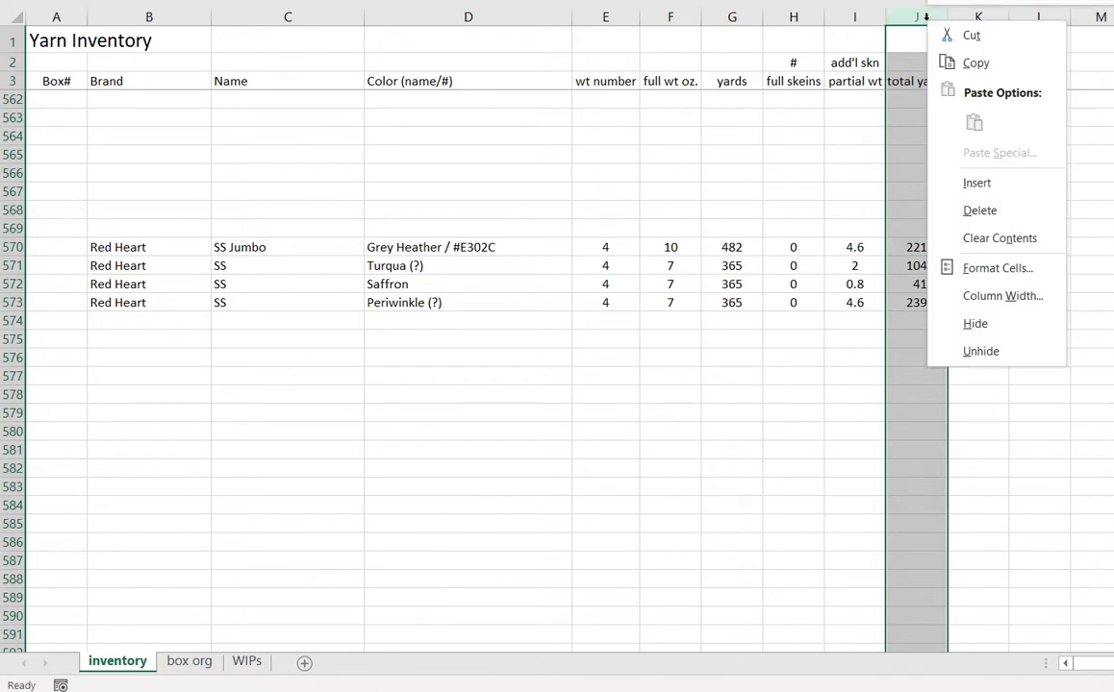
left_click(978, 269)
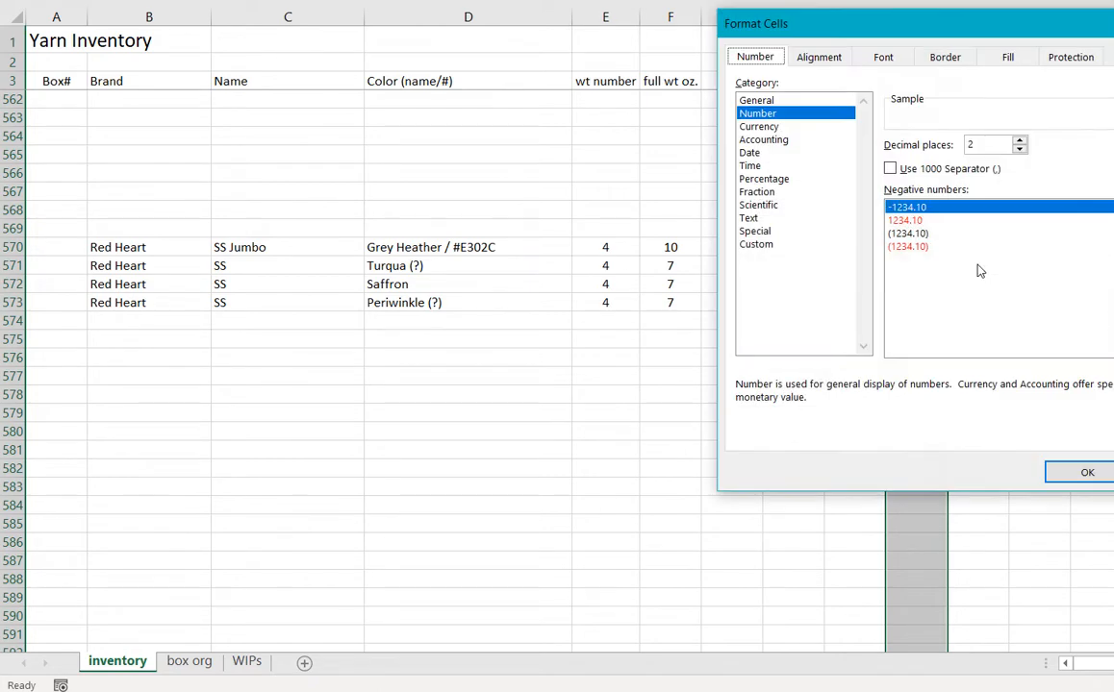
left_click(756, 181)
left_click(750, 218)
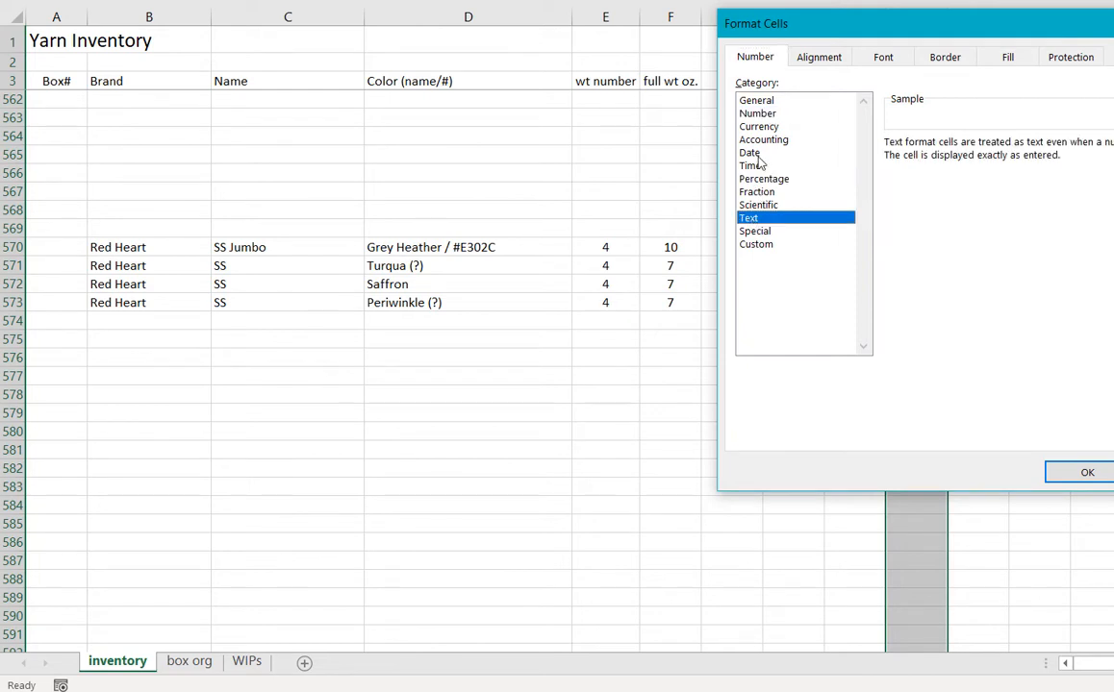
left_click(756, 114)
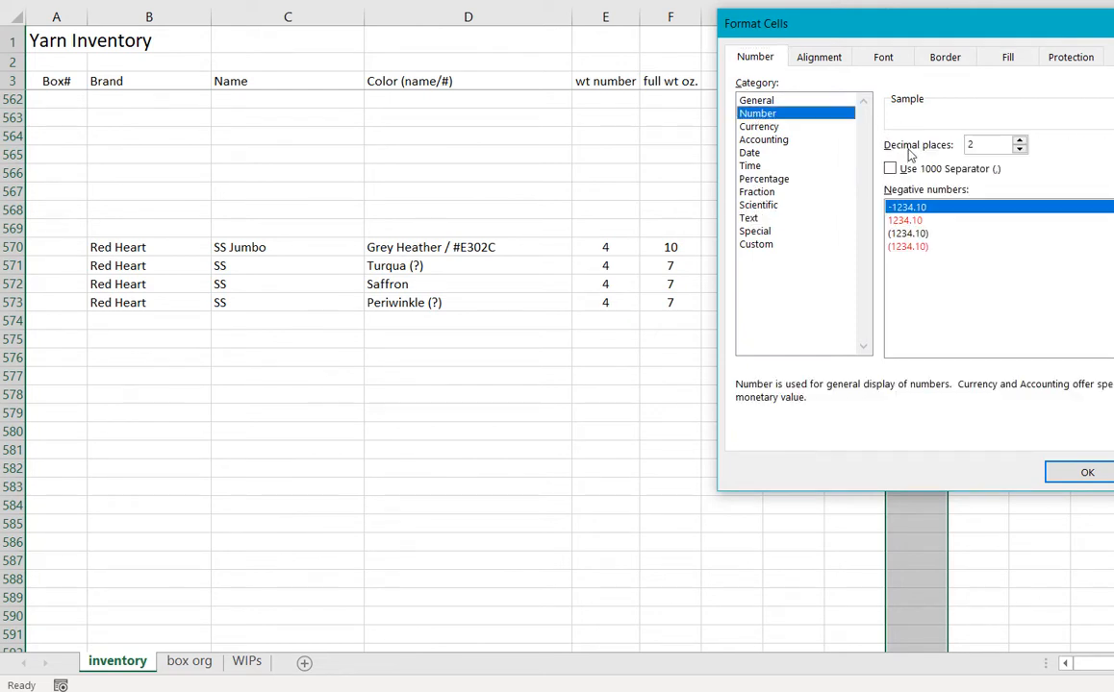
Try 9 and 0 decimal places for the total yards column, and apply the format with 2 decimal places
left_click(1019, 140)
left_click(1019, 140)
left_click(1019, 141)
left_click(1020, 140)
left_click(1019, 140)
left_click(1020, 142)
left_click(1021, 142)
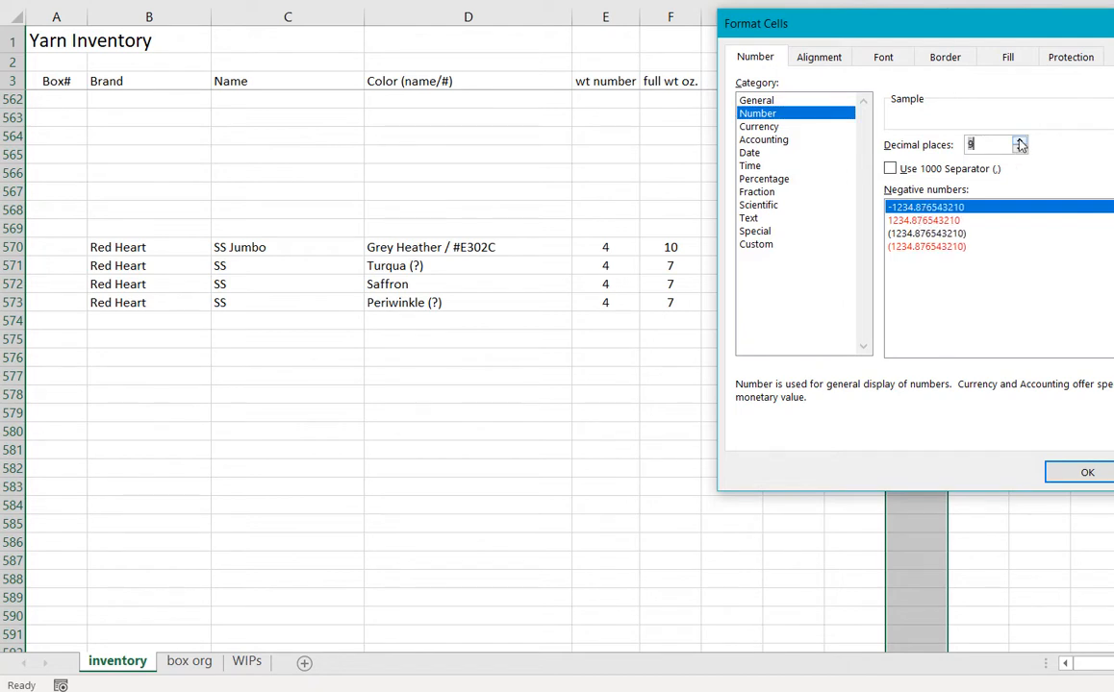
left_click(1019, 151)
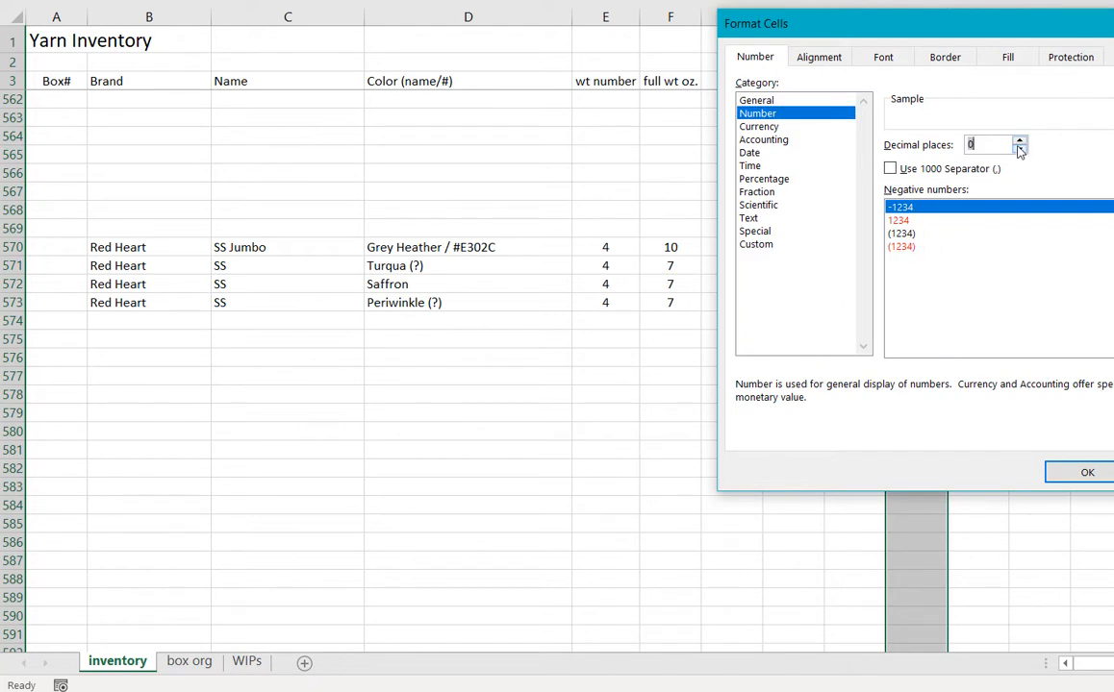
left_click(1020, 141)
left_click(1020, 140)
left_click(1087, 472)
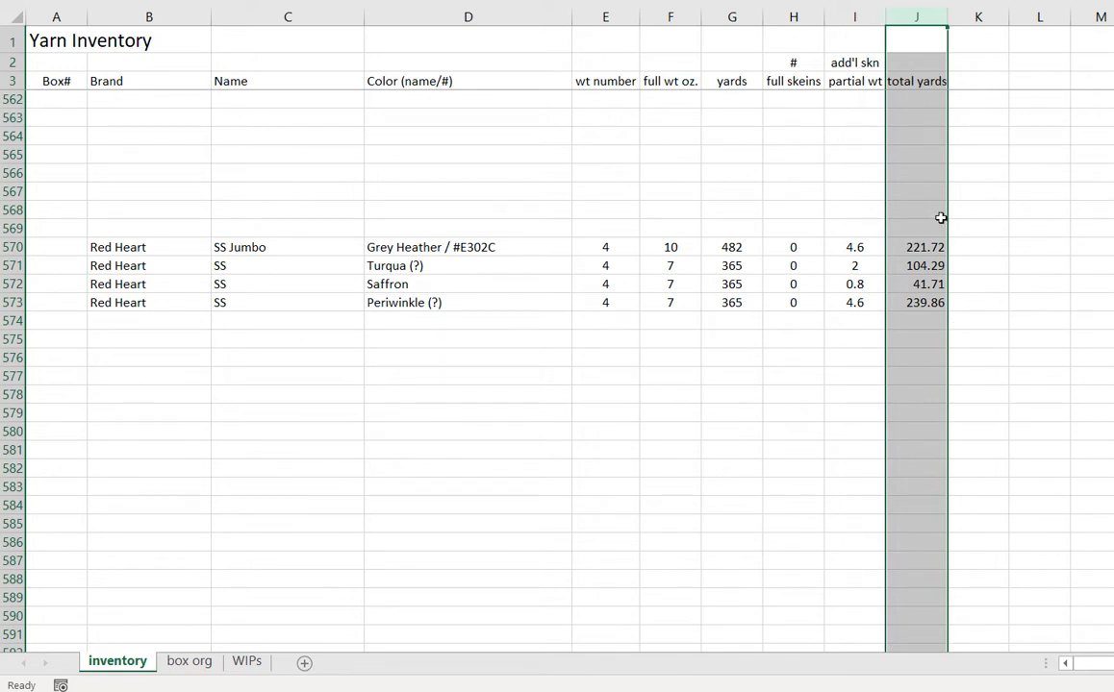
left_click(974, 246)
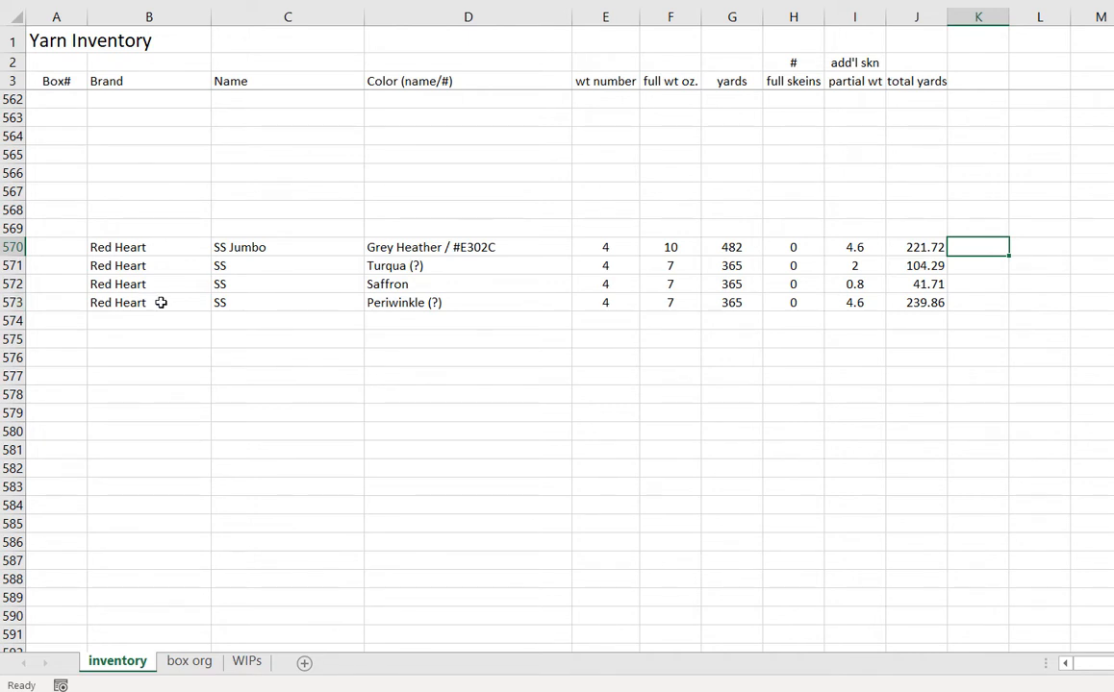
Copy the Periwinkle entry in row 573 and paste it, formulas included, into rows 574 through 583
left_click(14, 302)
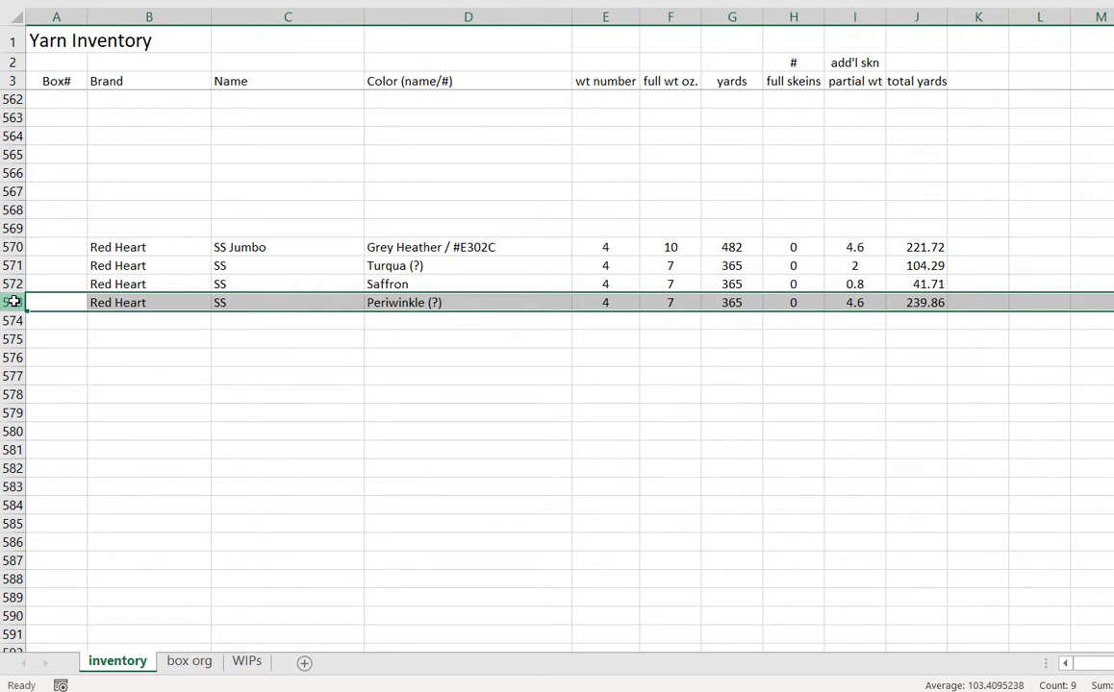
right_click(15, 302)
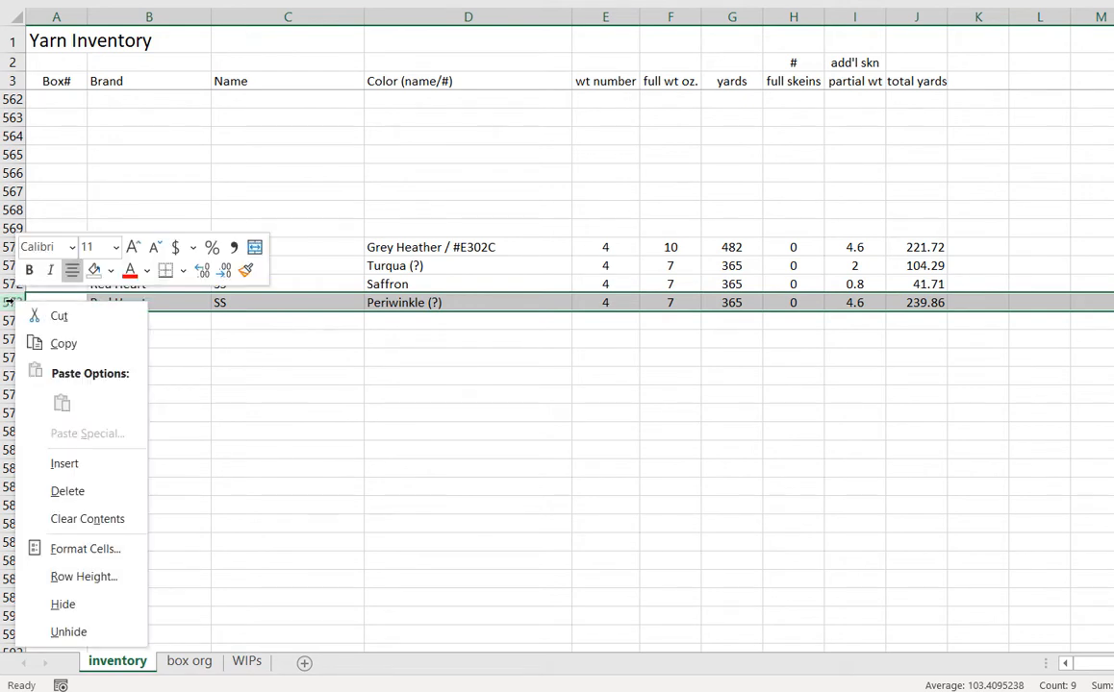
left_click(64, 344)
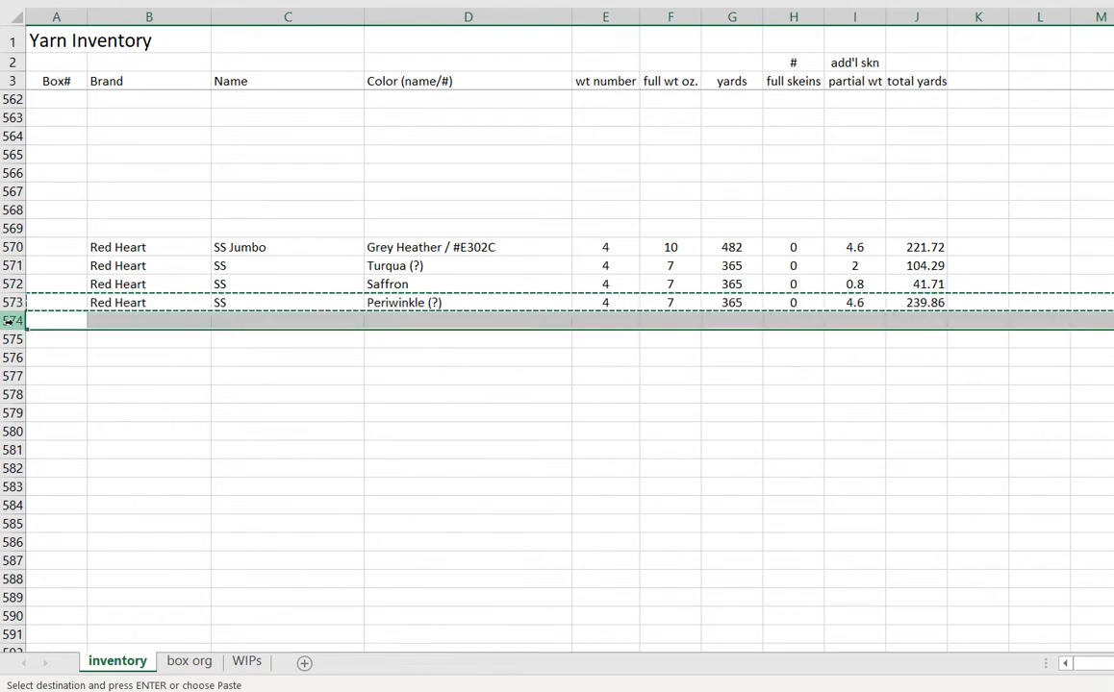
left_click_drag(8, 320, 10, 486)
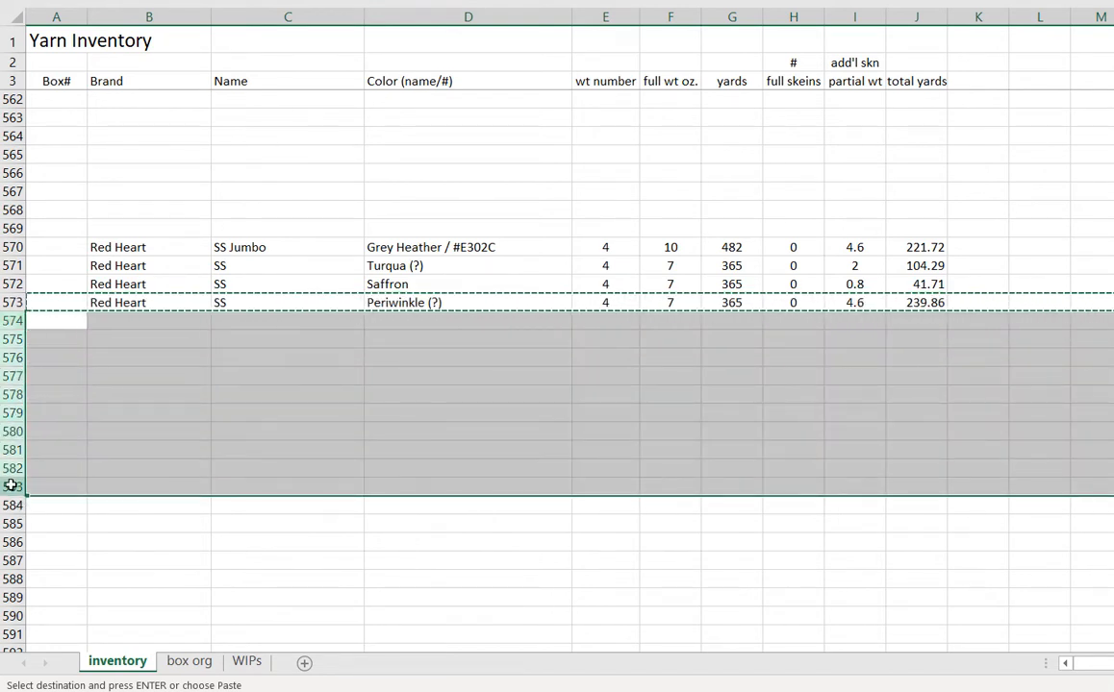
right_click(10, 486)
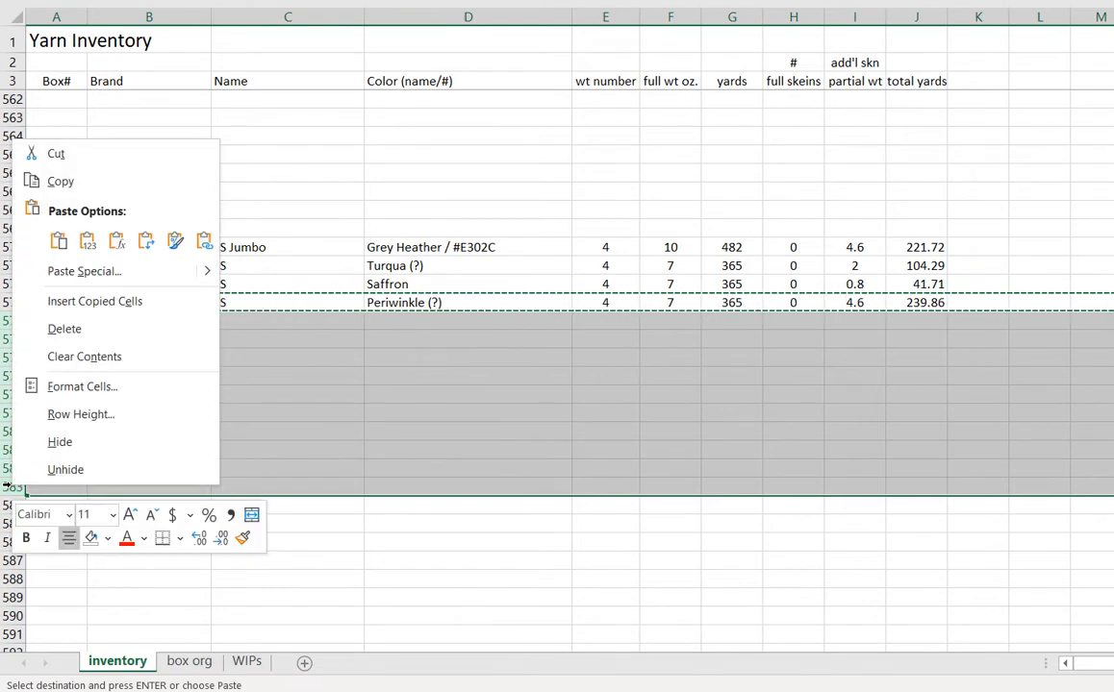
left_click(57, 240)
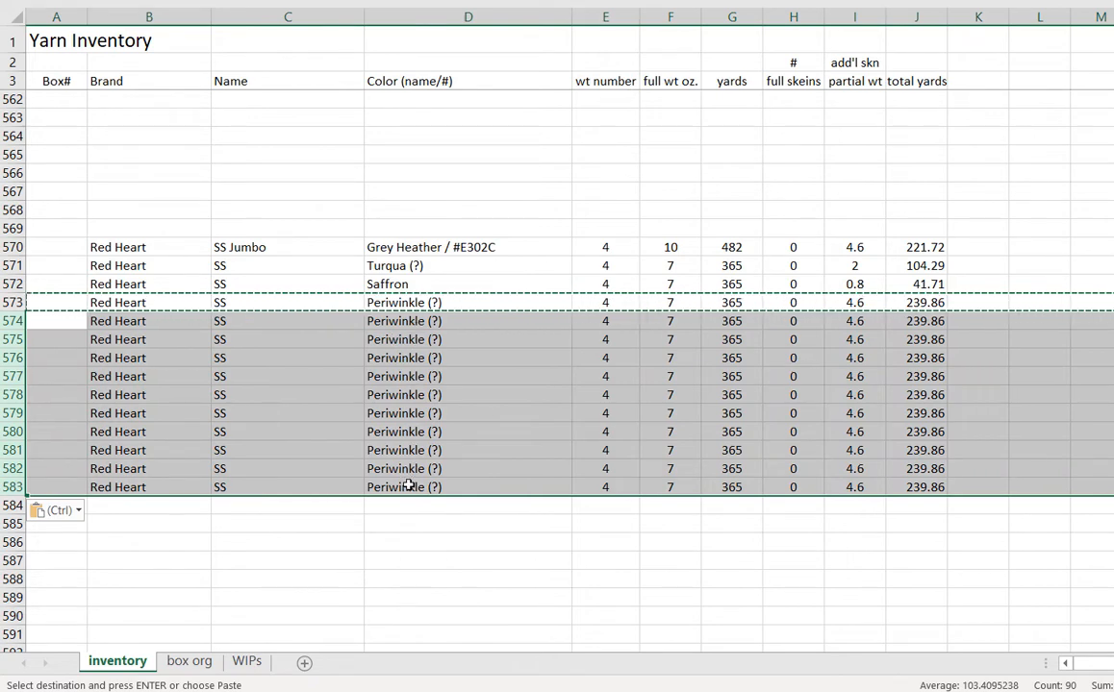
Clear the colors in D574:D583 and the partial weights in I574:I583 of the pasted Red Heart SS rows
left_click(455, 322)
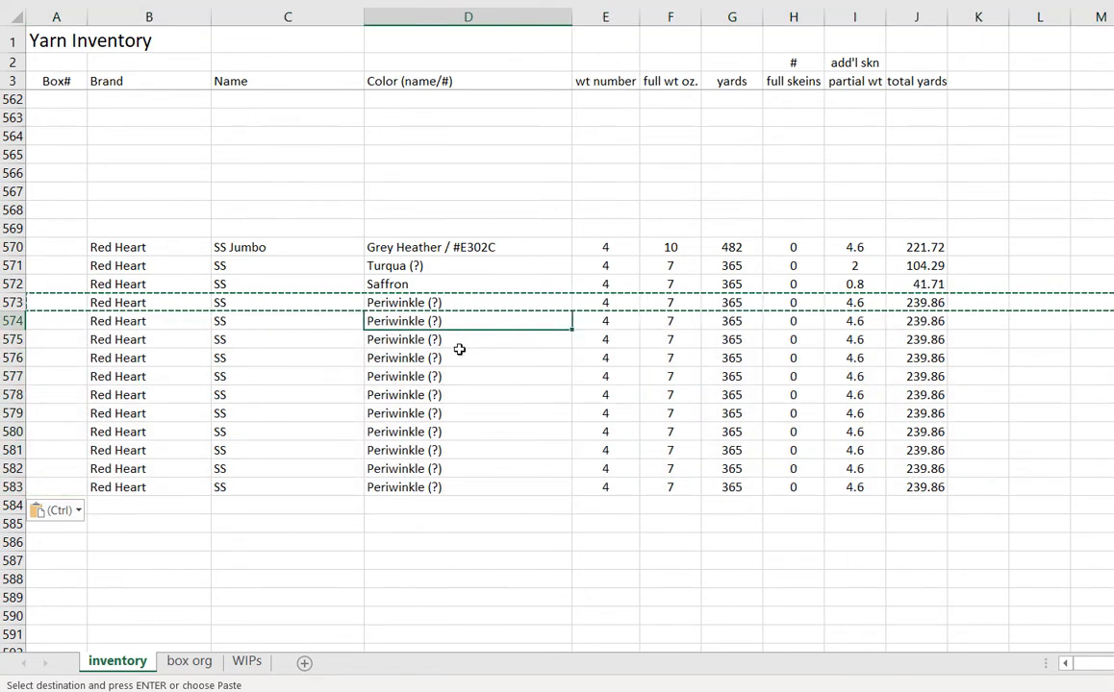
left_click_drag(460, 350, 447, 487)
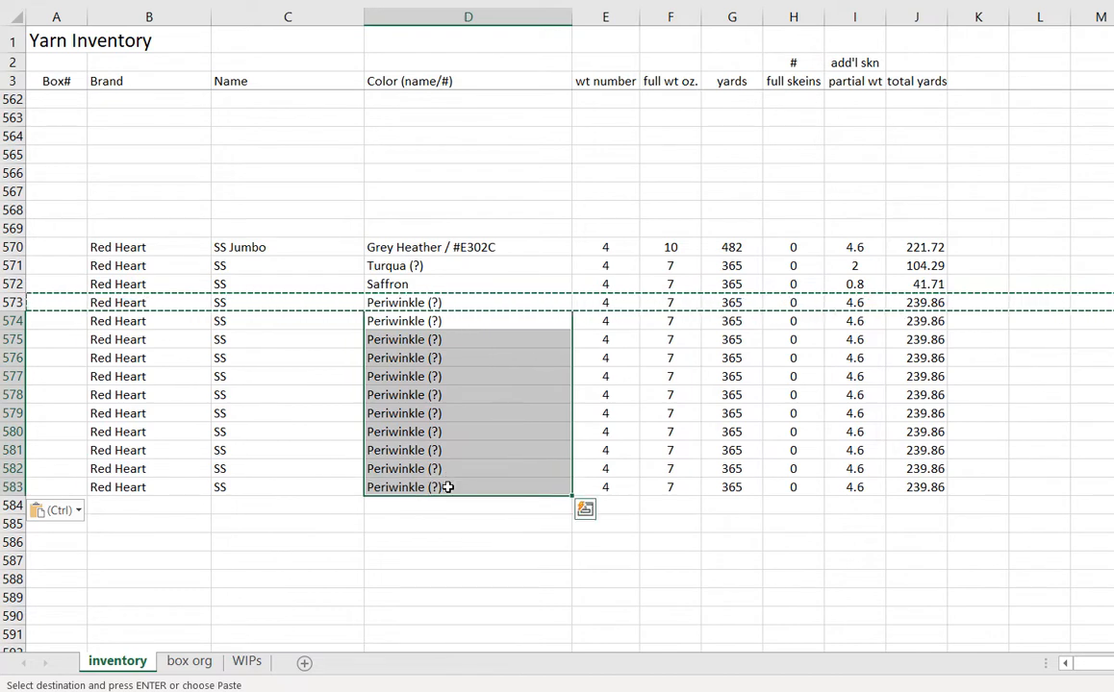
key("Delete")
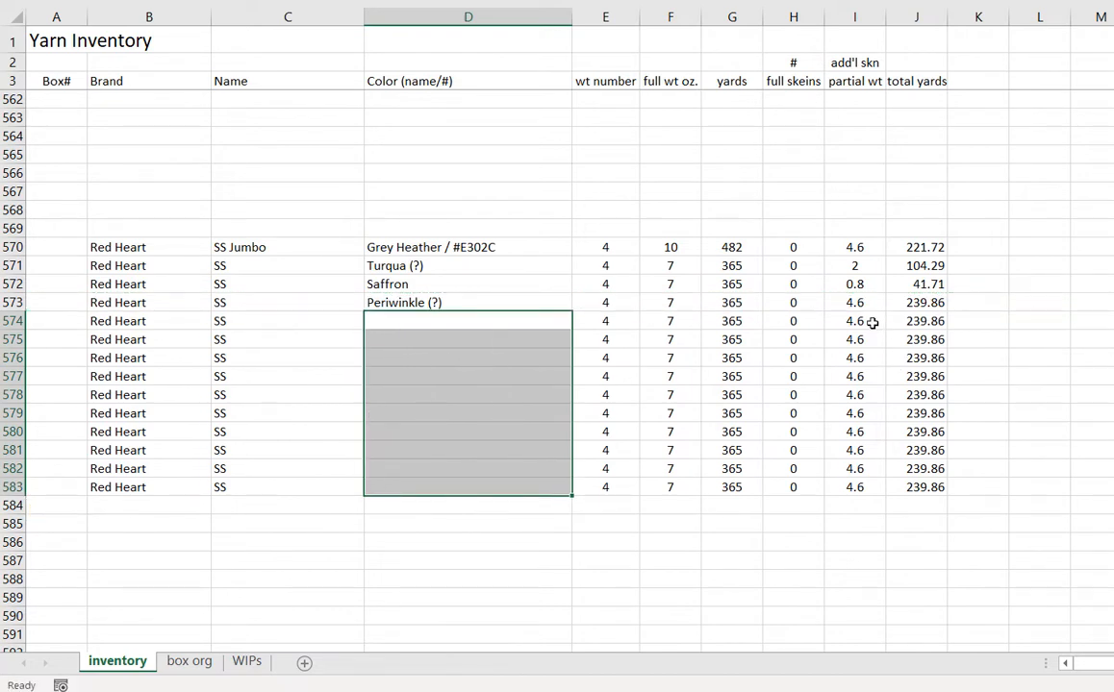
left_click_drag(871, 323, 864, 489)
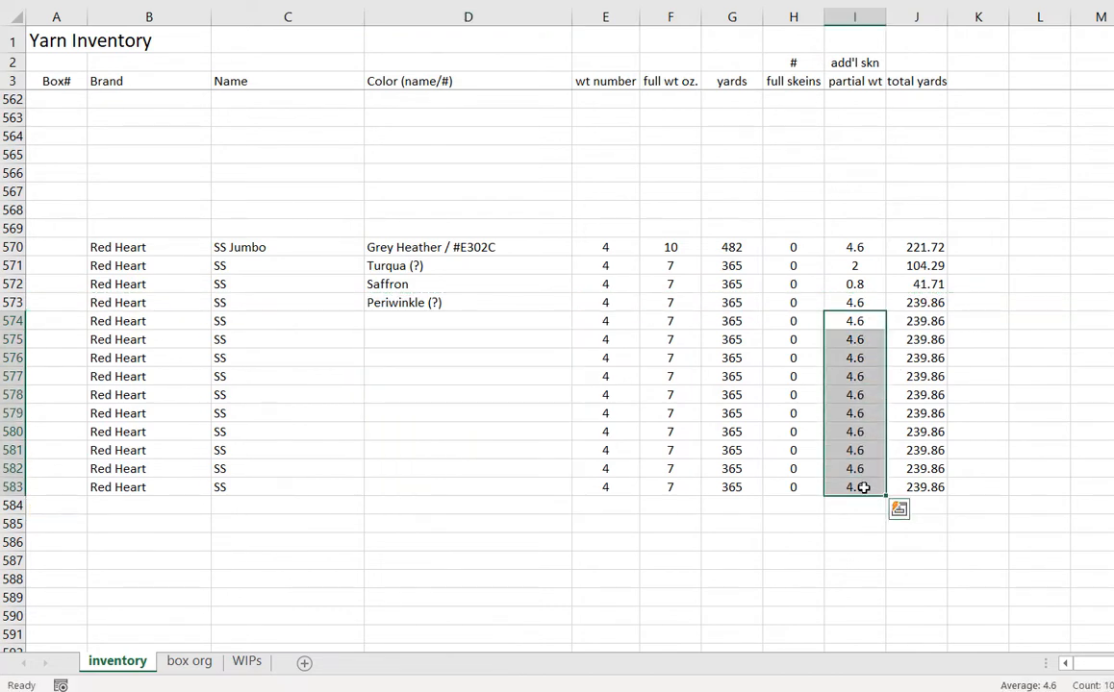
key("Delete")
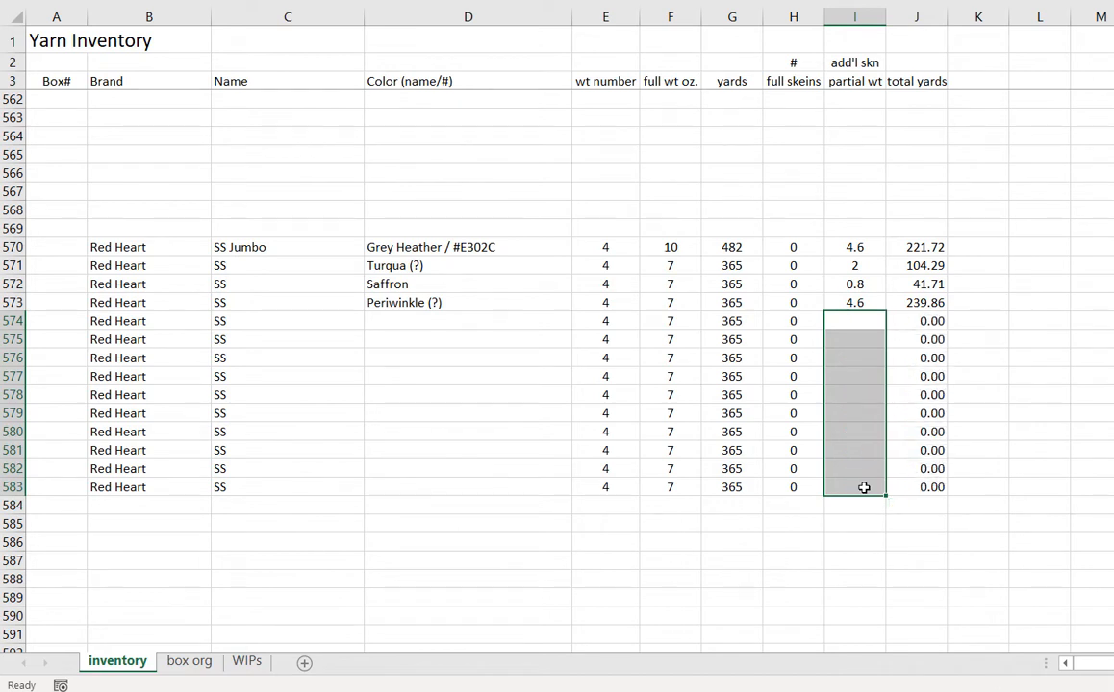